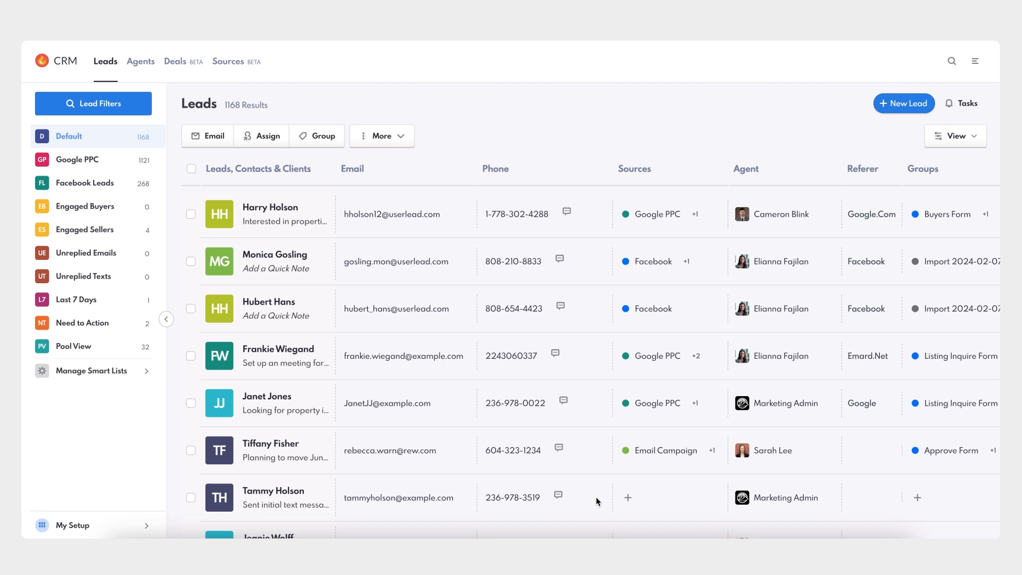
# Create a new lead source named Google SEO with the description "Deals from organic traffic on Google".
pyautogui.click(148, 531)
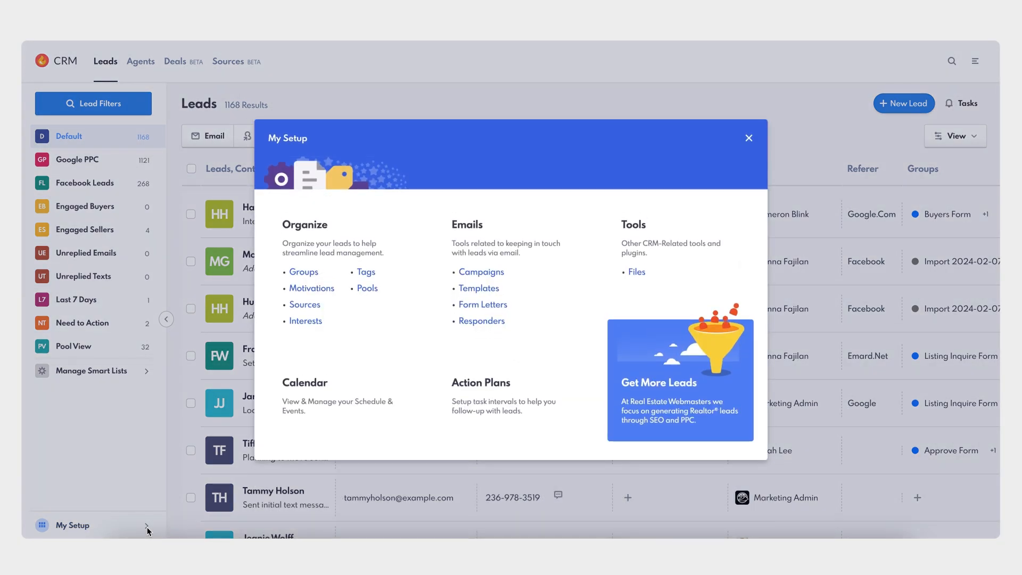
pyautogui.click(306, 306)
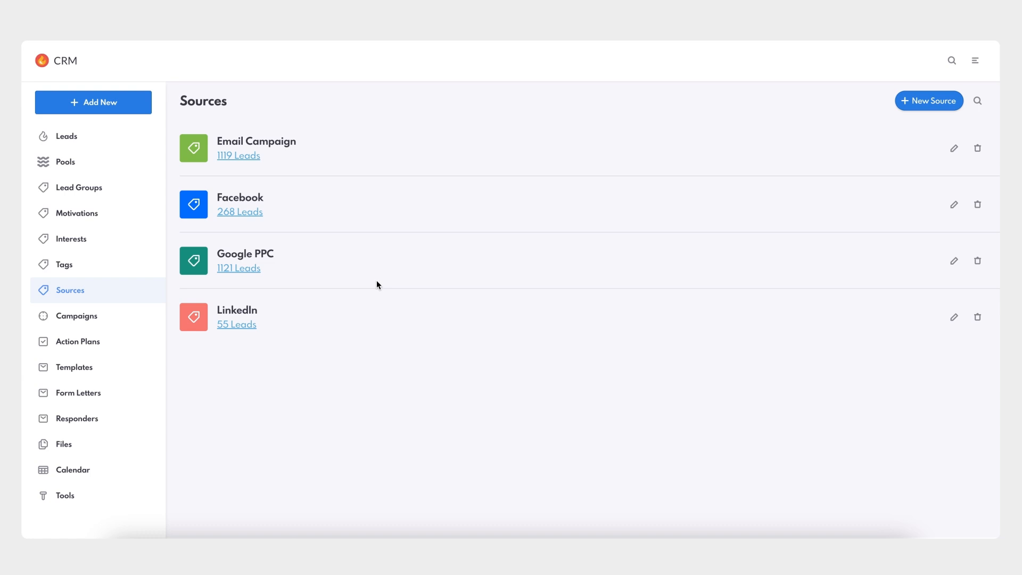
pyautogui.click(933, 102)
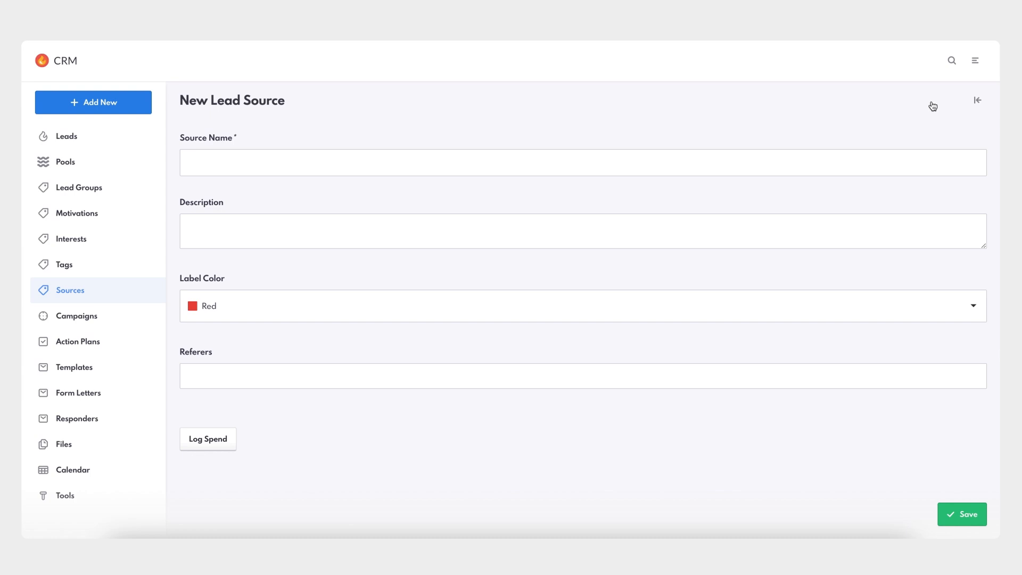
pyautogui.click(269, 165)
pyautogui.write('Google SEO')
pyautogui.click(249, 231)
pyautogui.write('Deals from organic traffic on Google')
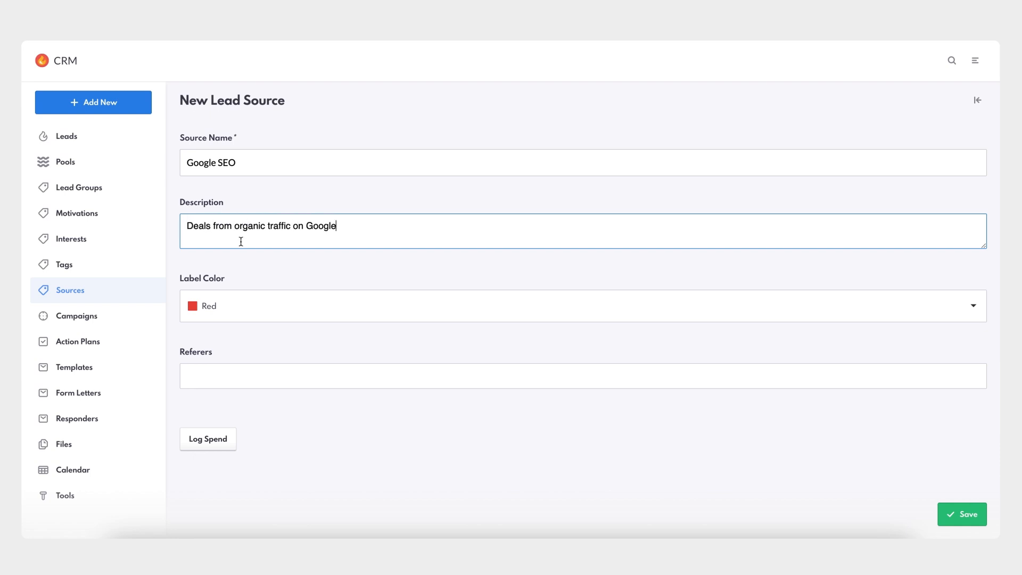
# Set the new source's label color to Orange.
pyautogui.click(279, 277)
pyautogui.click(285, 305)
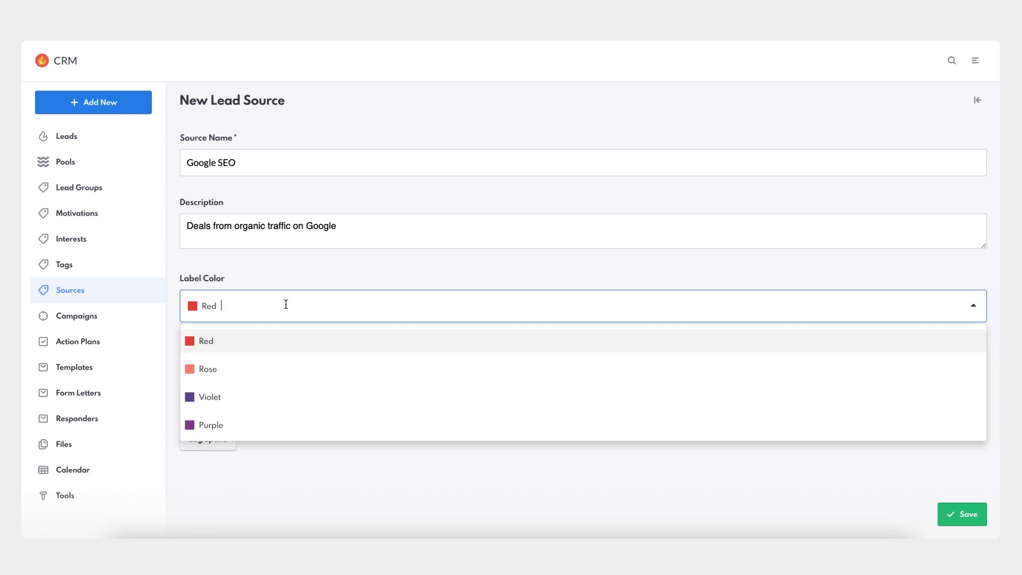
pyautogui.scroll(-5, 285, 381)
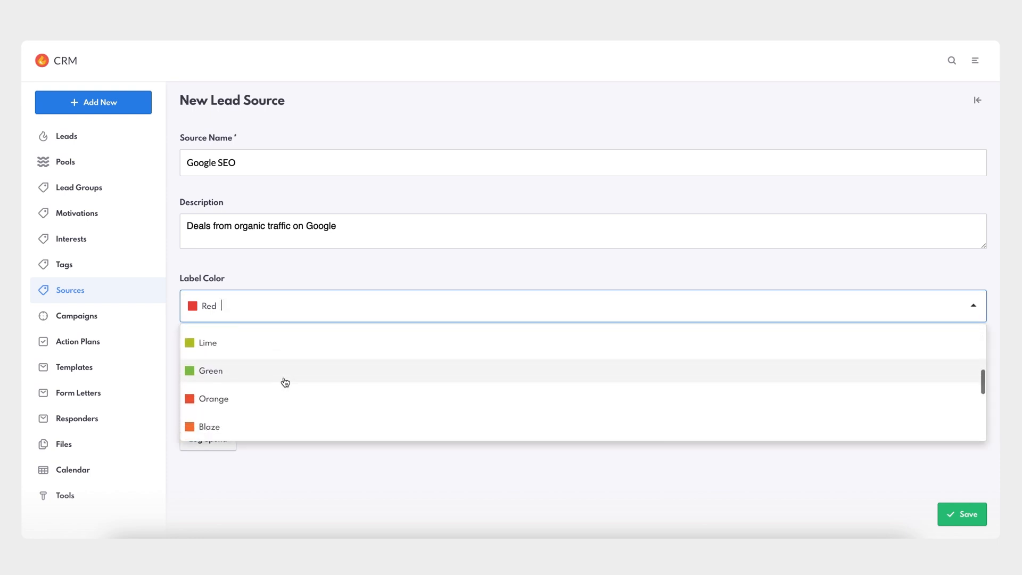
pyautogui.click(277, 399)
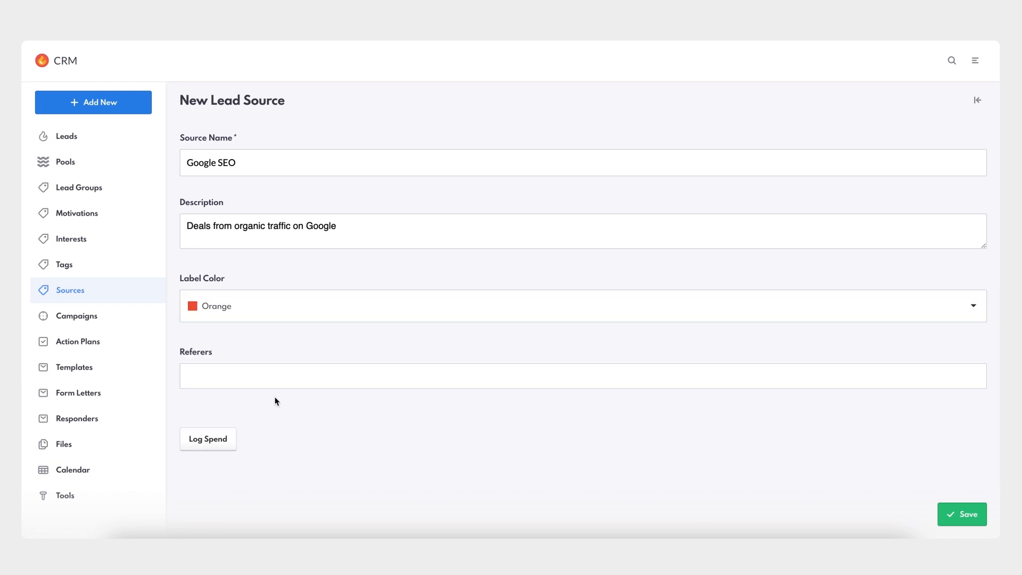
# Add Google.com as a referer for the new source.
pyautogui.click(297, 375)
pyautogui.write('Go')
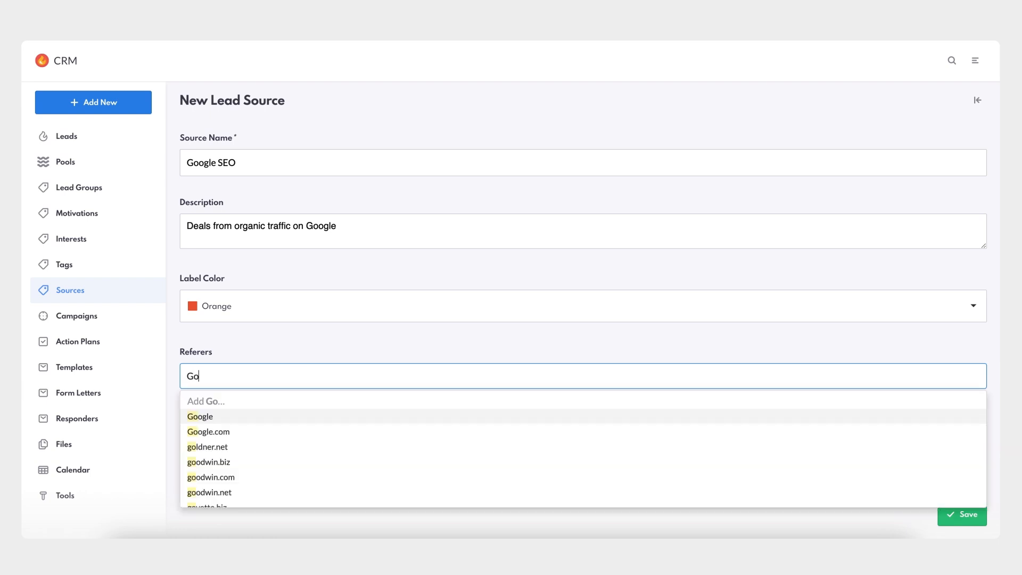
pyautogui.write('ogle.com')
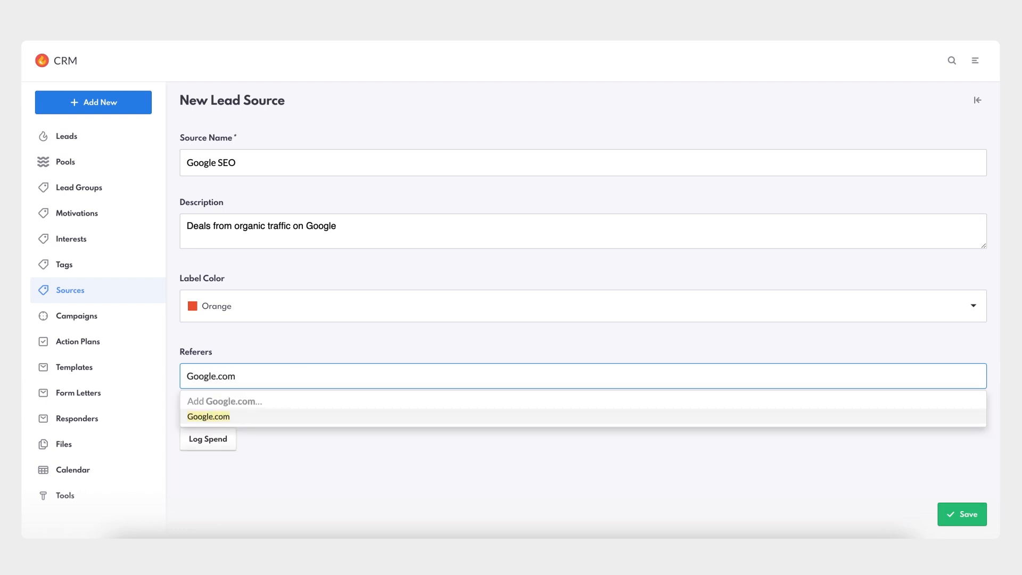
pyautogui.press('Return')
pyautogui.click(327, 419)
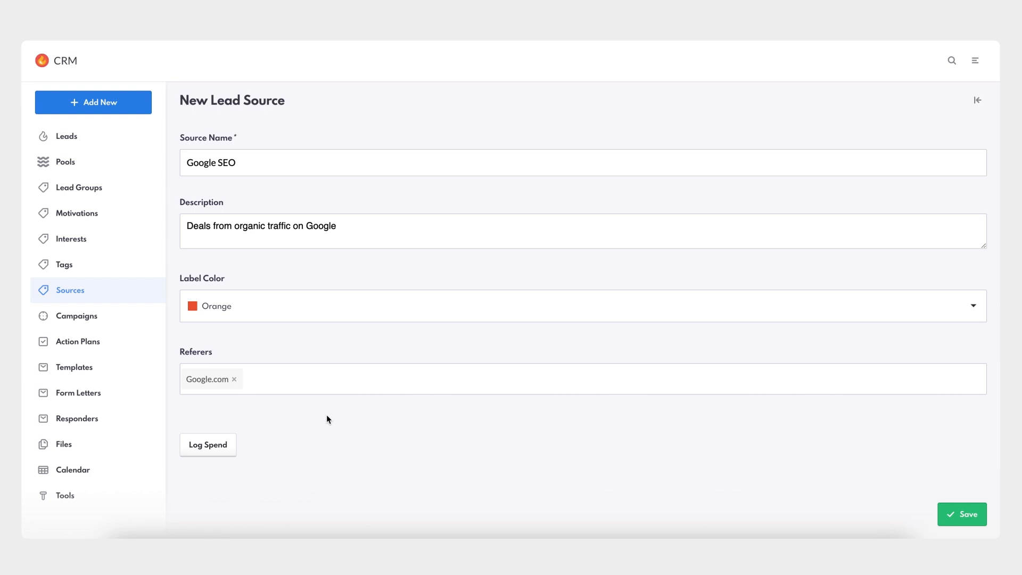
# Log a $1,000 spend for 2024-10-01 to 2024-10-31 on the new source and save the source.
pyautogui.click(212, 450)
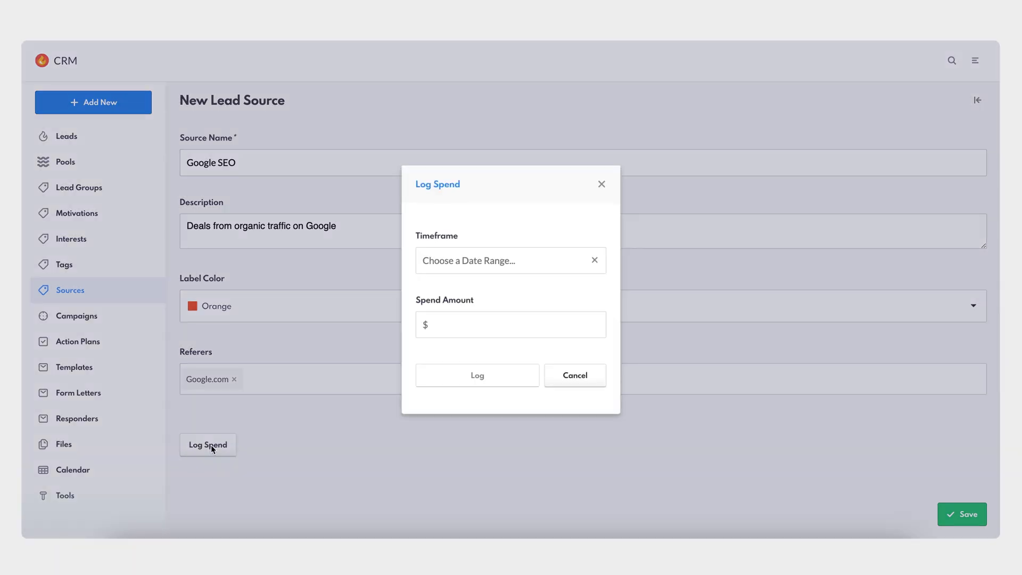
pyautogui.click(501, 267)
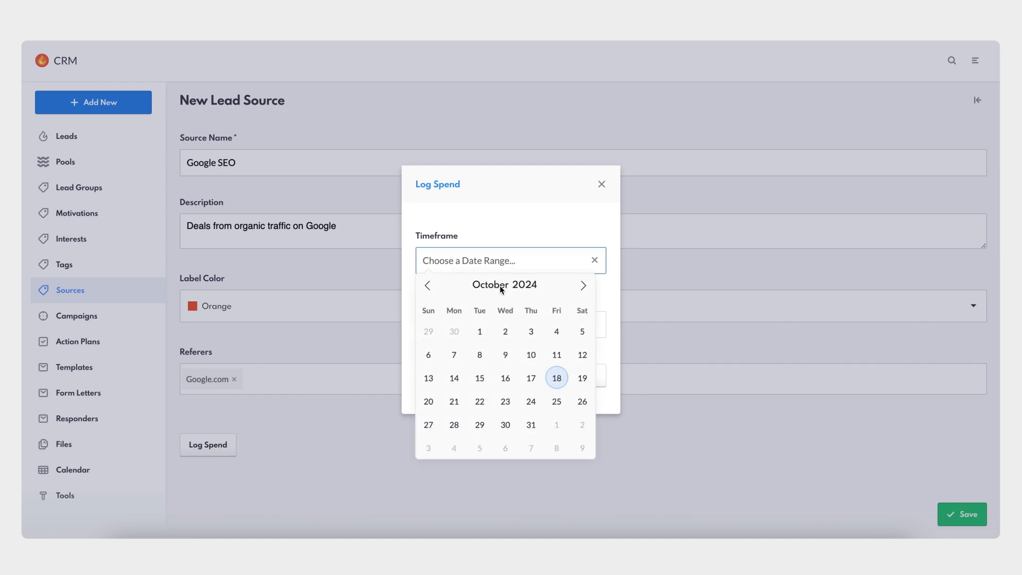
pyautogui.click(480, 332)
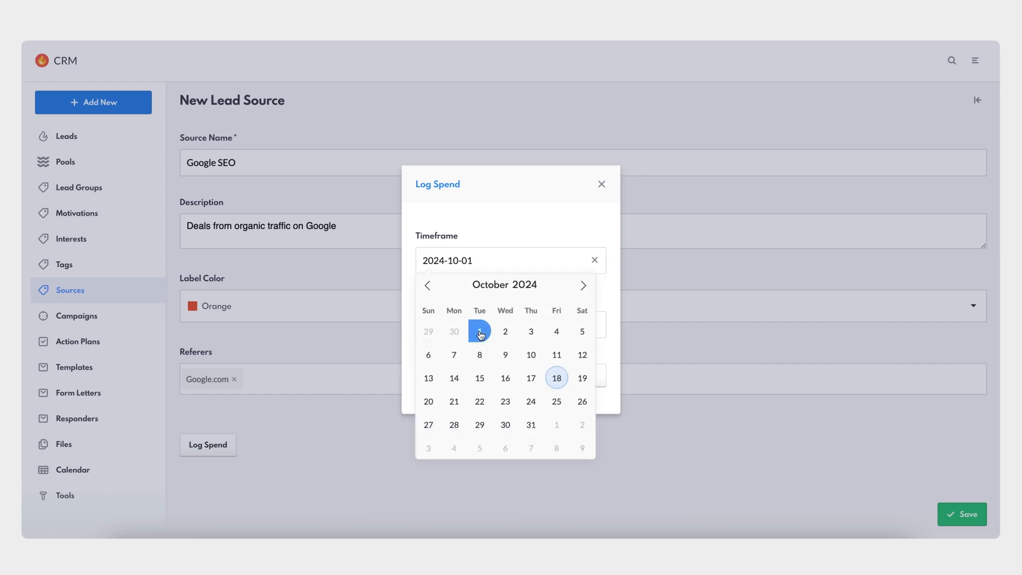
pyautogui.click(531, 425)
pyautogui.click(516, 327)
pyautogui.write('1000')
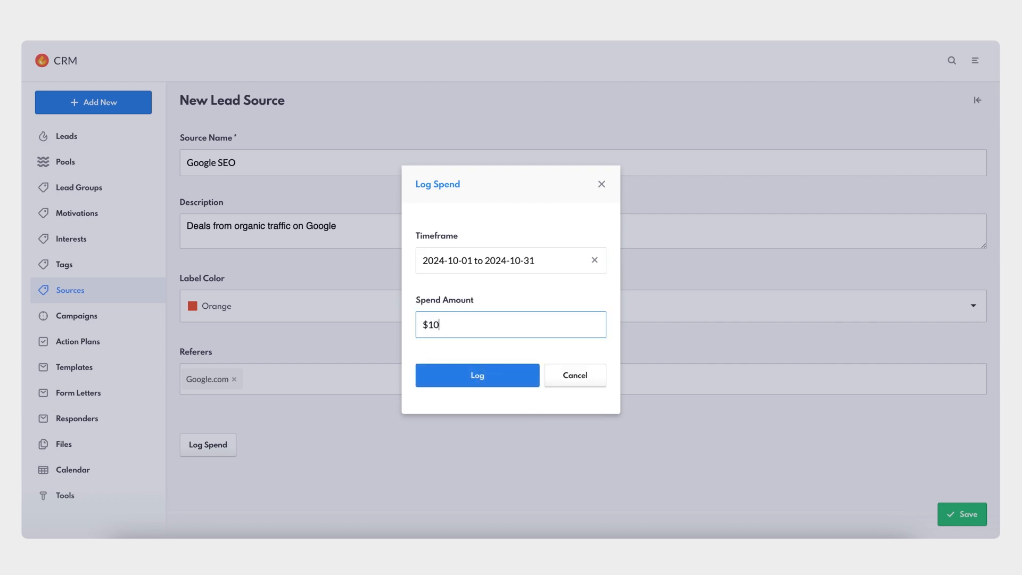
pyautogui.click(522, 372)
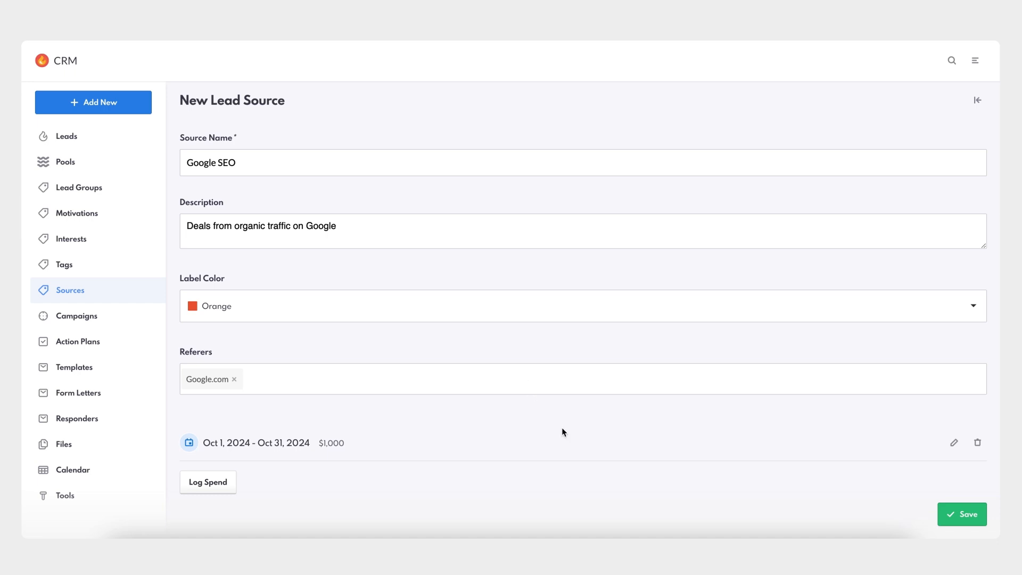
pyautogui.click(976, 516)
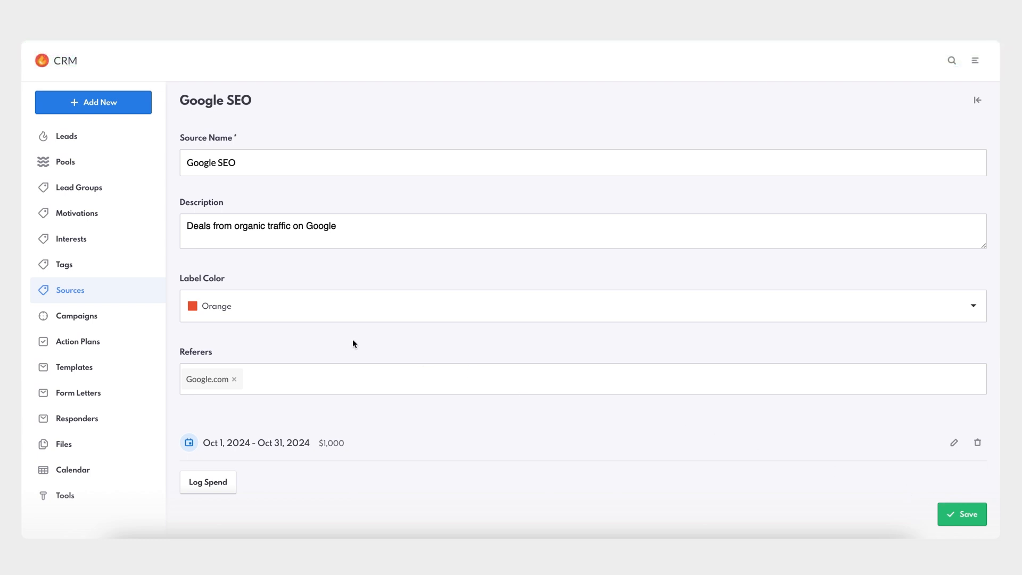
# Assign the Google SEO source in bulk to the second, third and fifth leads in the leads list.
pyautogui.click(89, 293)
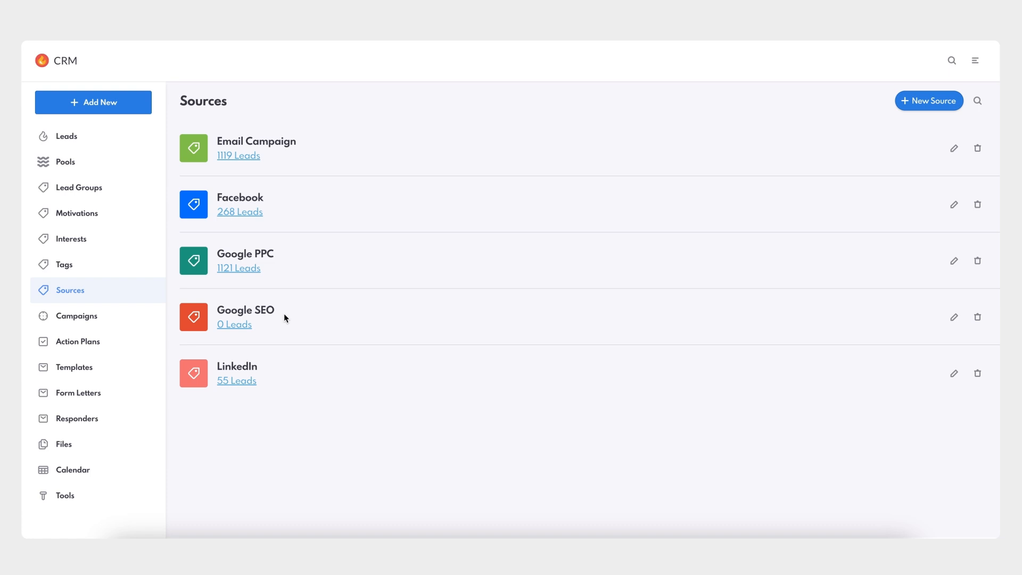
pyautogui.click(62, 67)
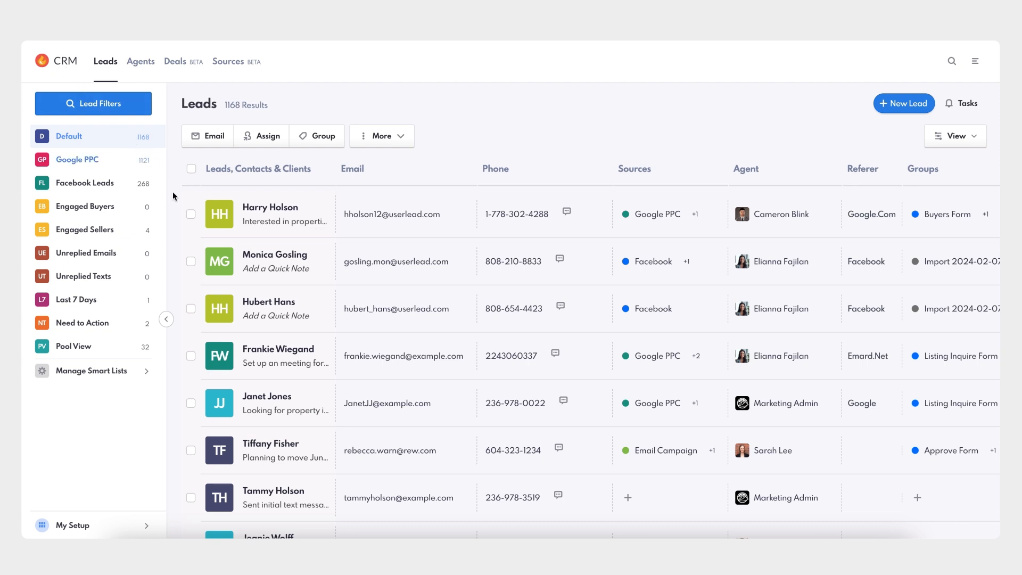
pyautogui.click(190, 309)
pyautogui.click(191, 403)
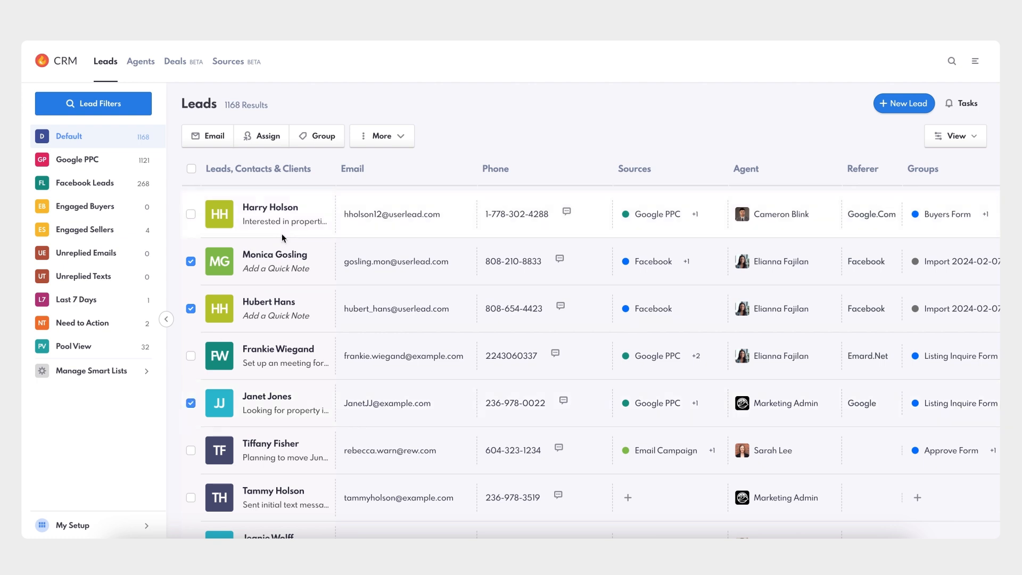
pyautogui.click(392, 140)
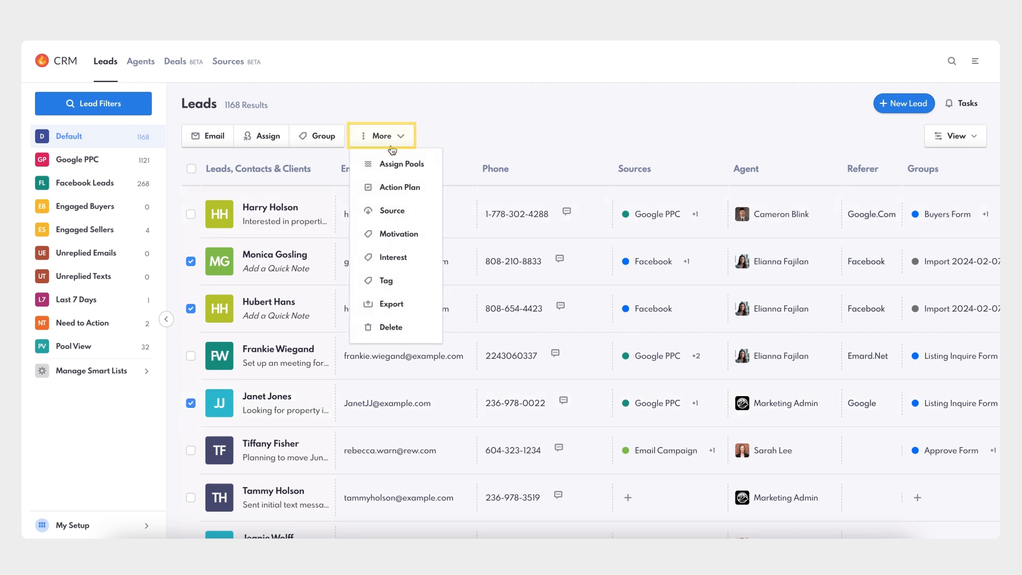
pyautogui.click(394, 212)
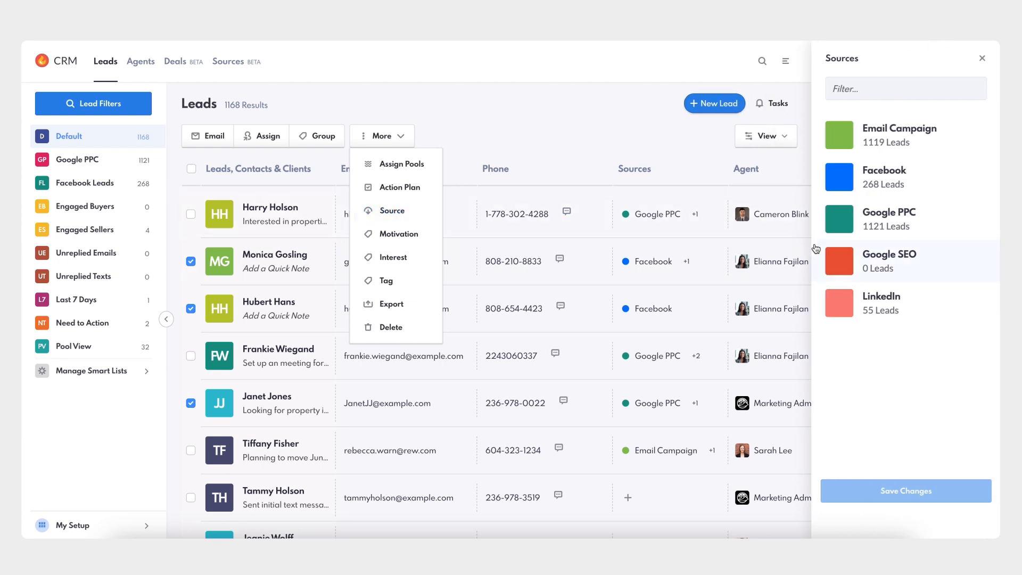
pyautogui.click(859, 269)
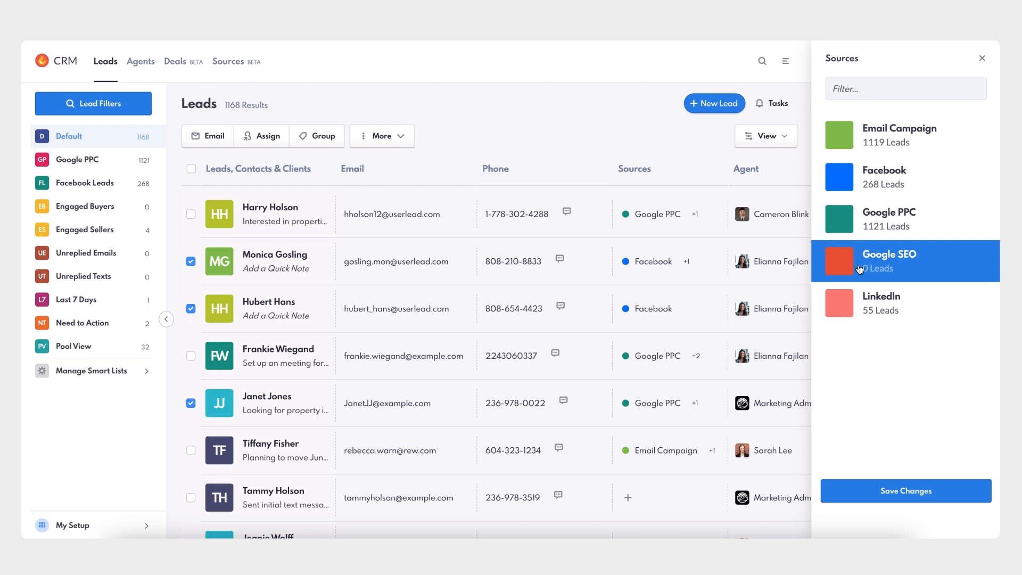
pyautogui.click(897, 491)
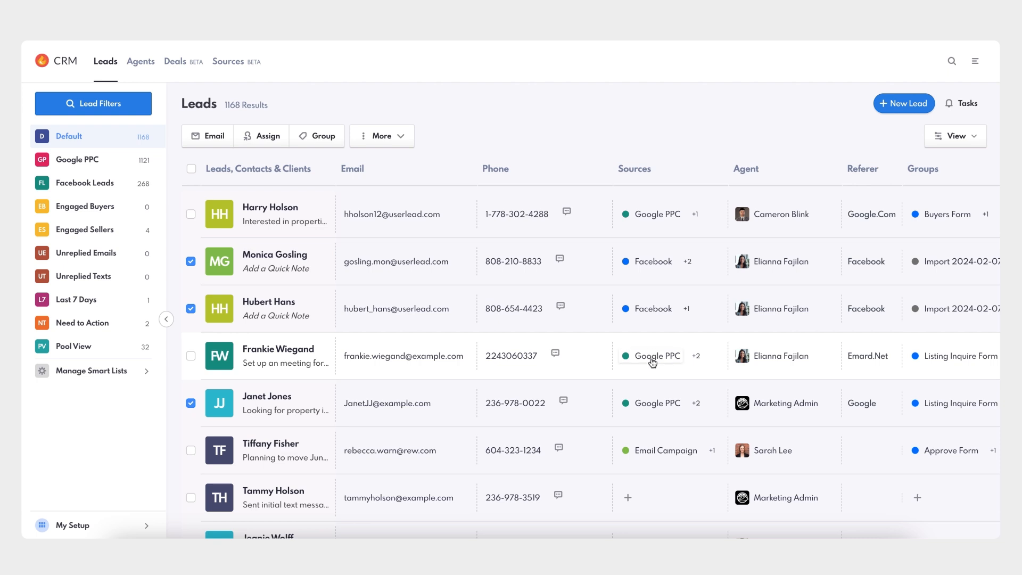
# Add the Google SEO source to the seventh lead in the list, which has no source, and save the change.
pyautogui.moveTo(653, 361)
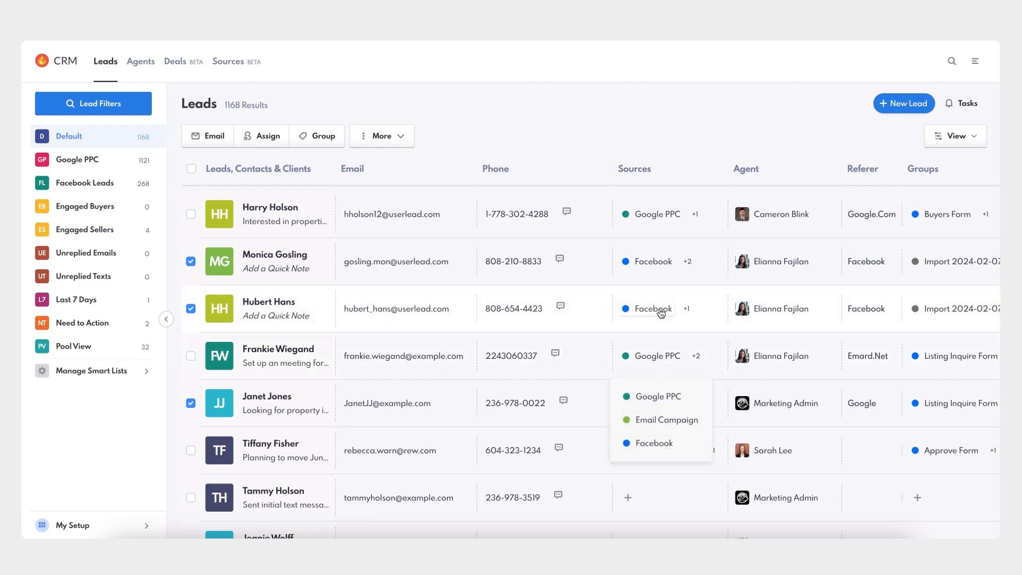
pyautogui.moveTo(661, 313)
pyautogui.moveTo(655, 408)
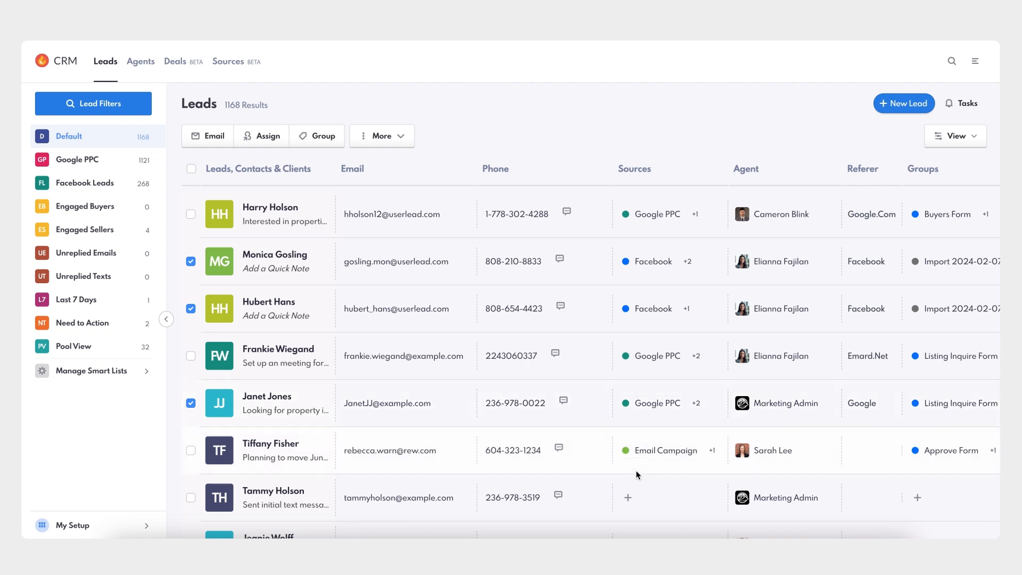
pyautogui.click(628, 499)
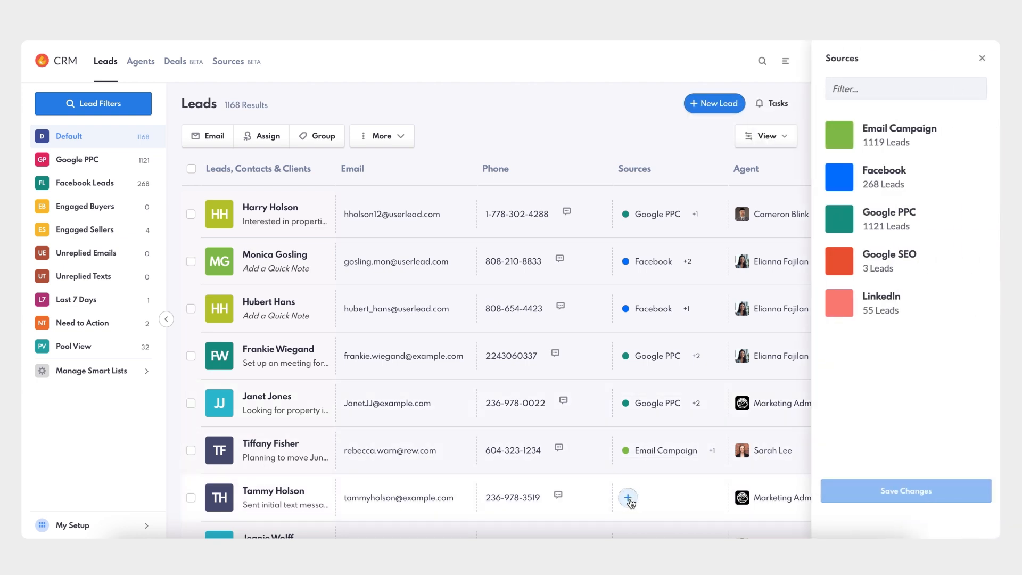
pyautogui.click(895, 265)
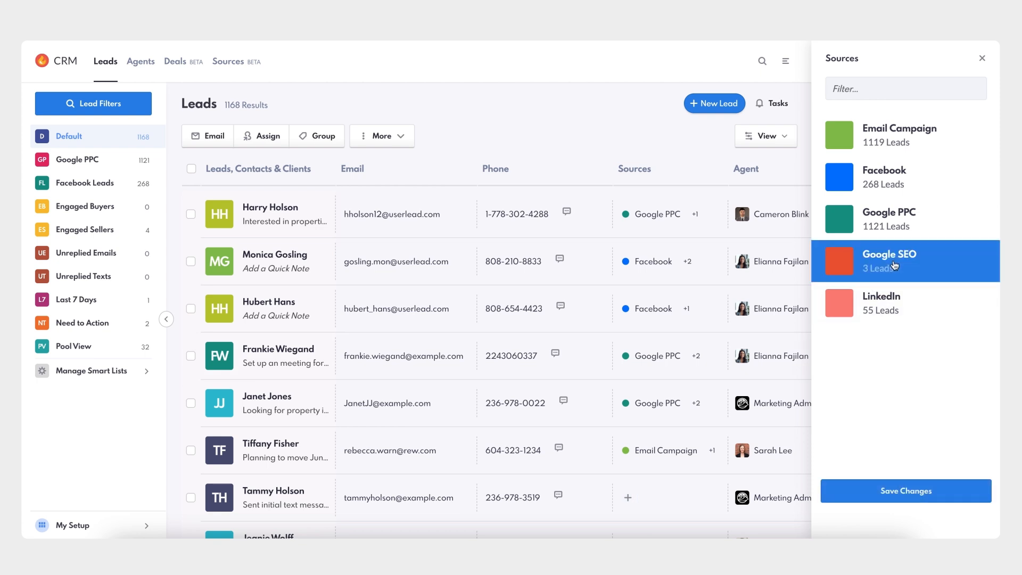
pyautogui.click(899, 487)
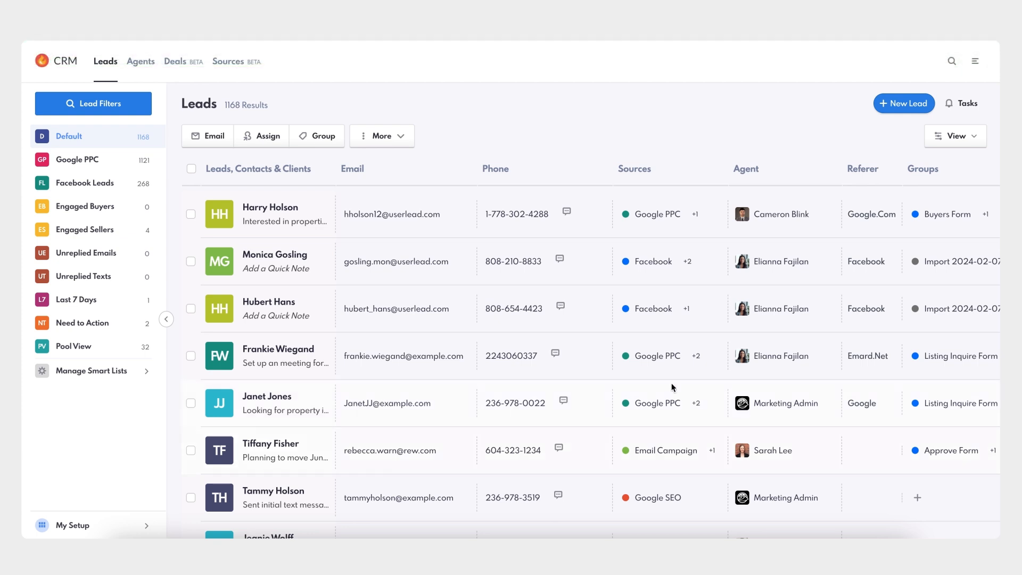
# Add Google SEO to the sources in the first lead's profile information and save the changes.
pyautogui.click(282, 213)
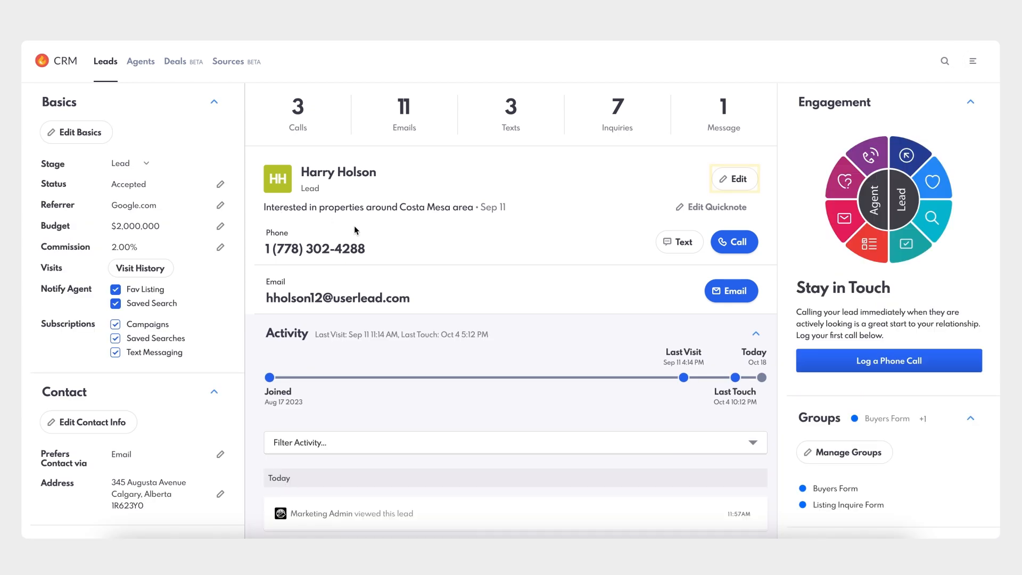
pyautogui.click(737, 183)
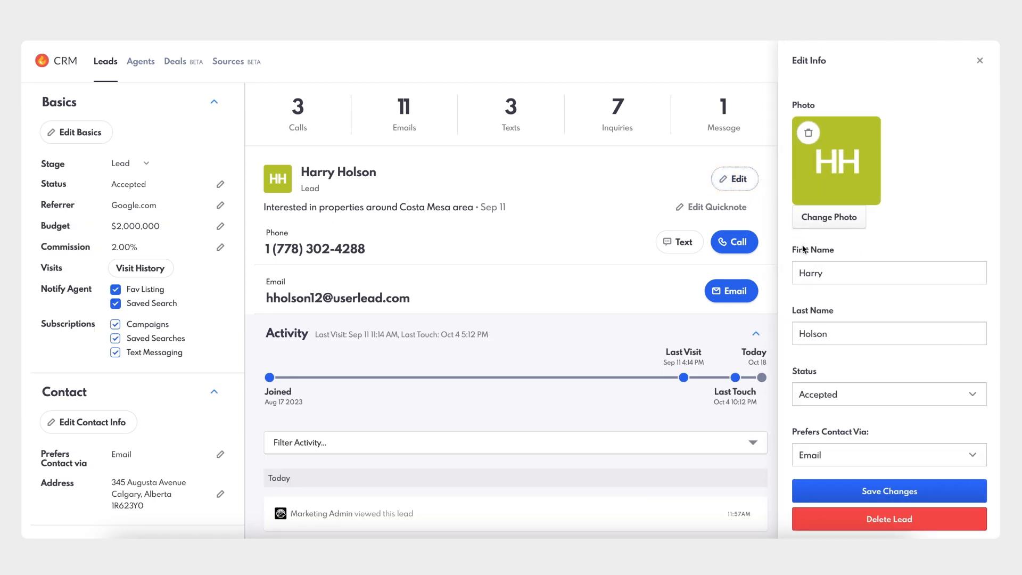
pyautogui.scroll(-6, 804, 249)
pyautogui.scroll(-10, 803, 250)
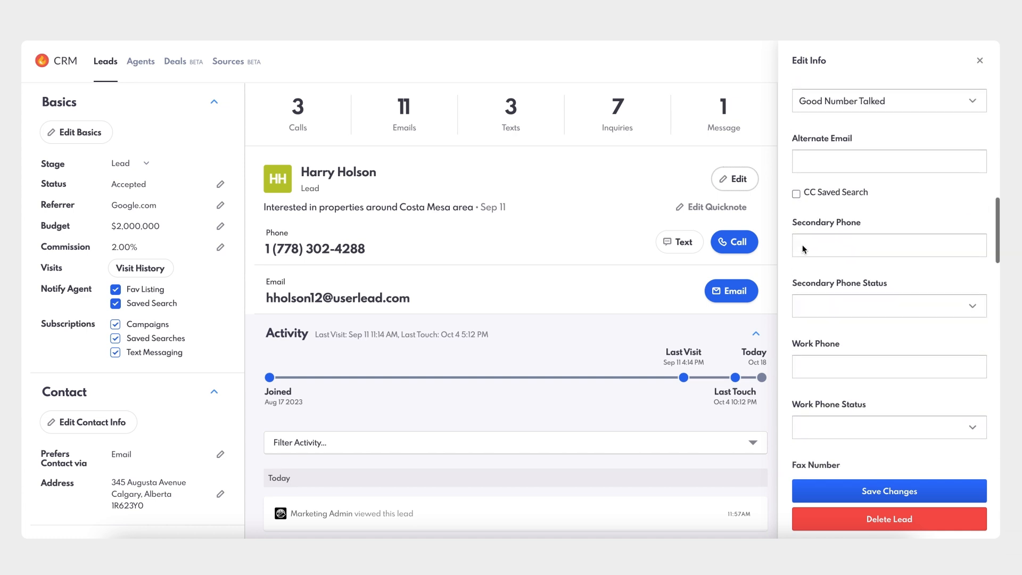
pyautogui.scroll(-7, 804, 249)
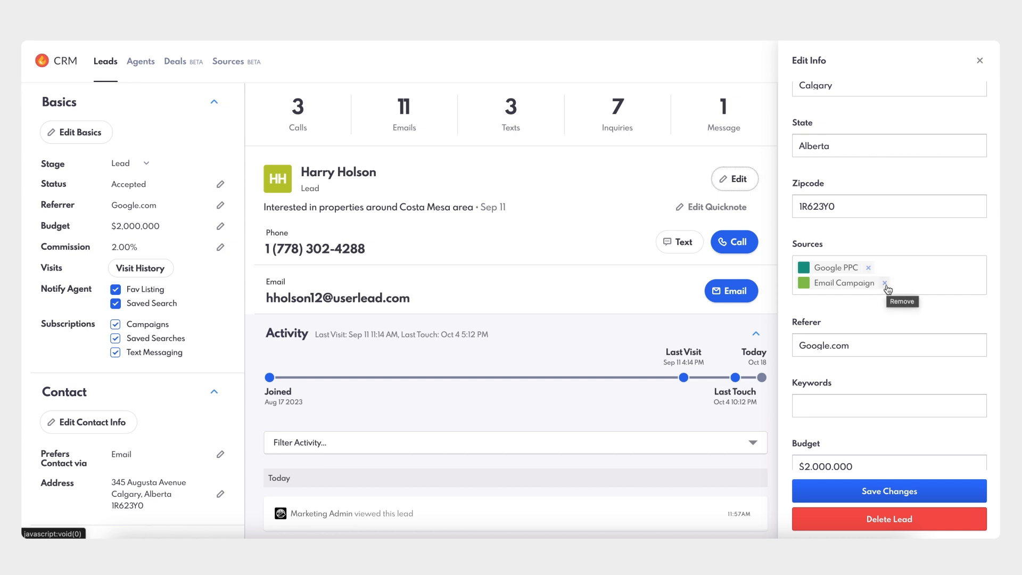
pyautogui.click(926, 276)
pyautogui.click(894, 339)
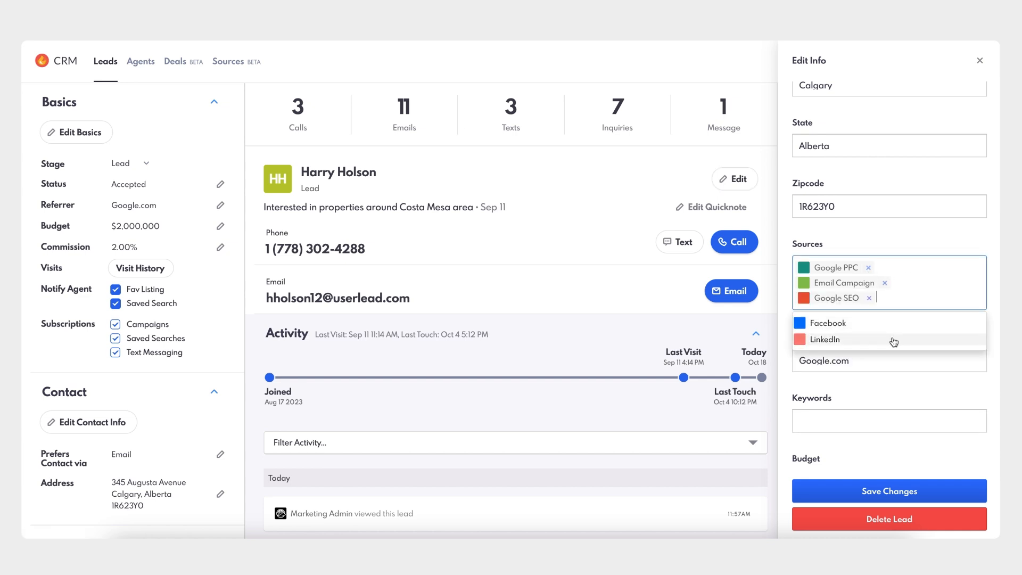
pyautogui.click(995, 373)
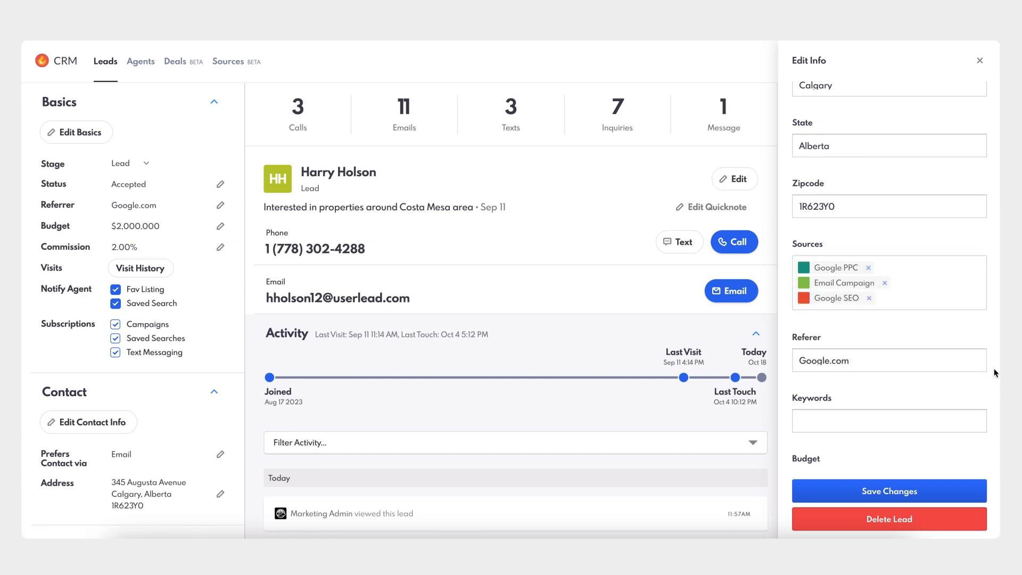
pyautogui.click(893, 490)
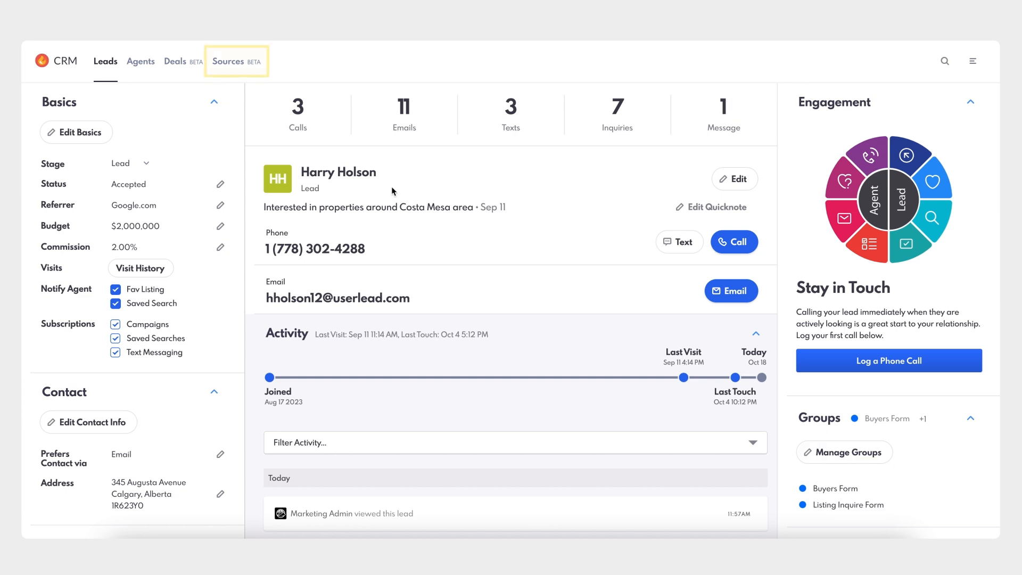
# Open the sources overview and examine the performance metrics of every source across all columns.
pyautogui.click(233, 65)
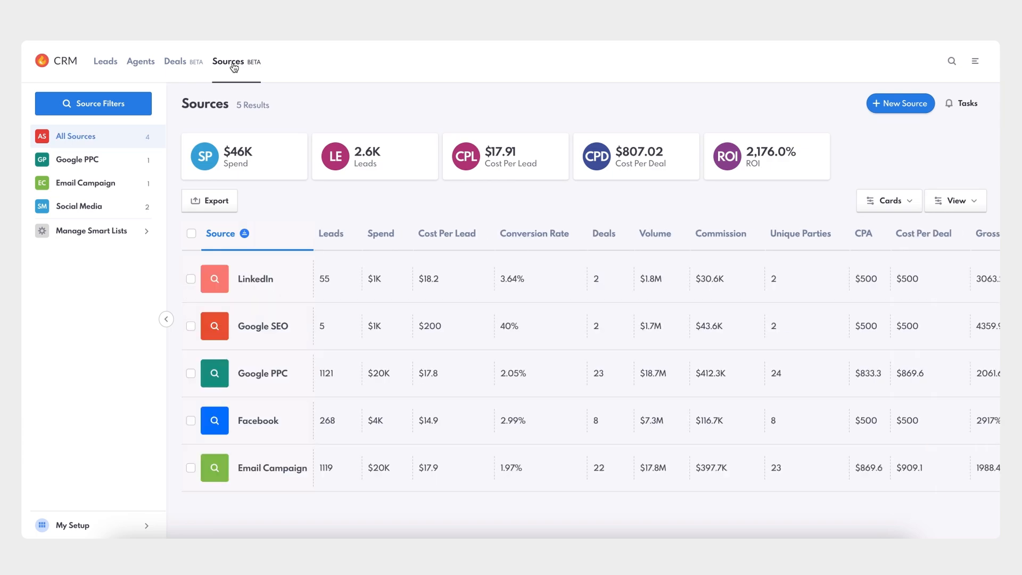
pyautogui.hscroll(3, 381, 270)
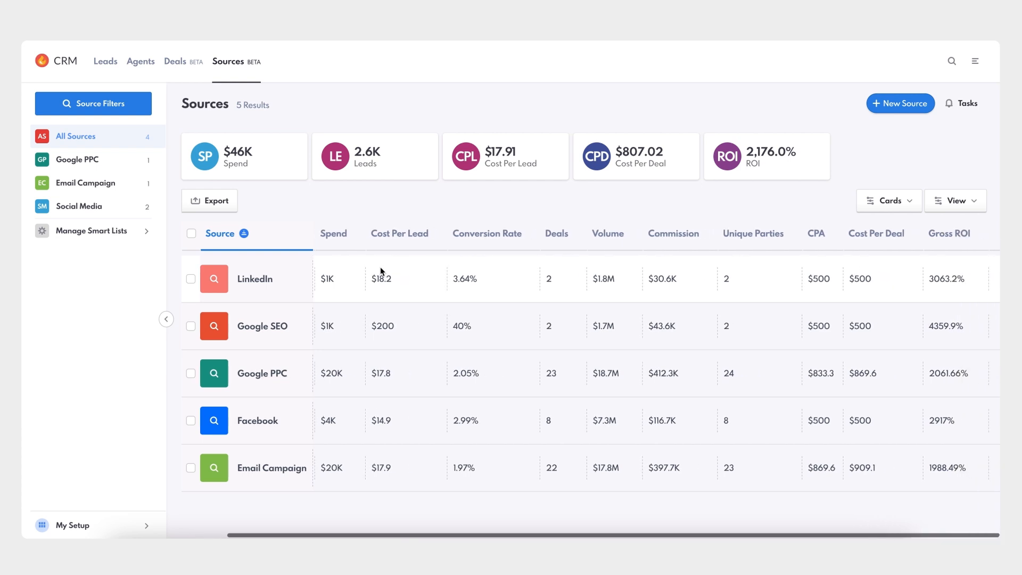
pyautogui.hscroll(-3, 380, 267)
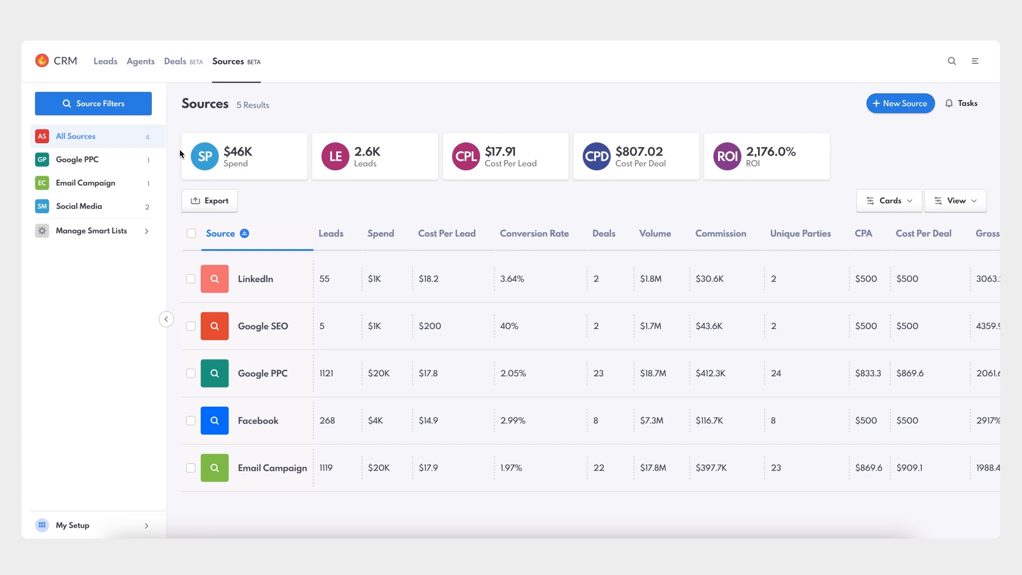
# Add a source filter for a conversion rate of more than 1.
pyautogui.click(95, 106)
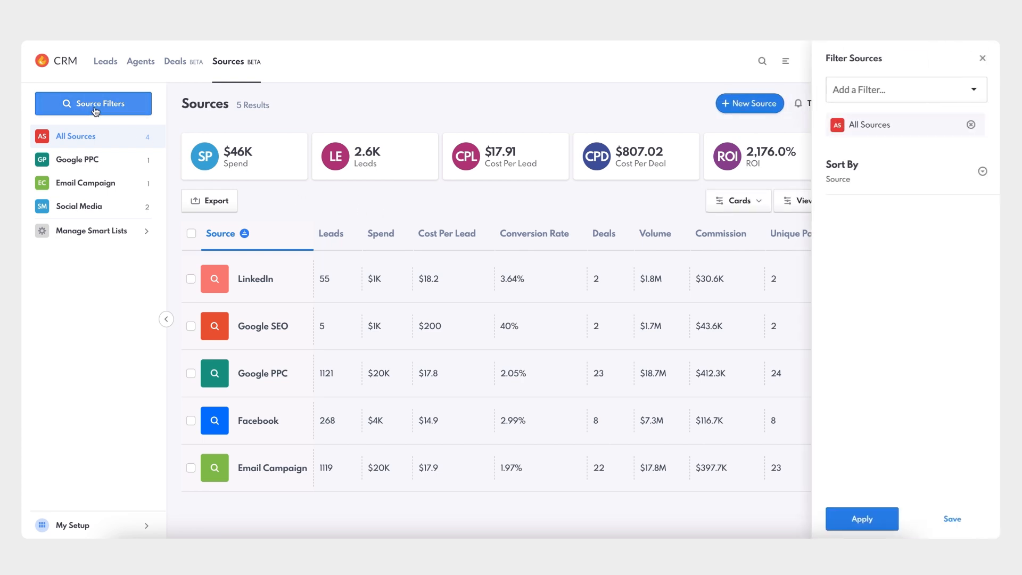
pyautogui.click(887, 96)
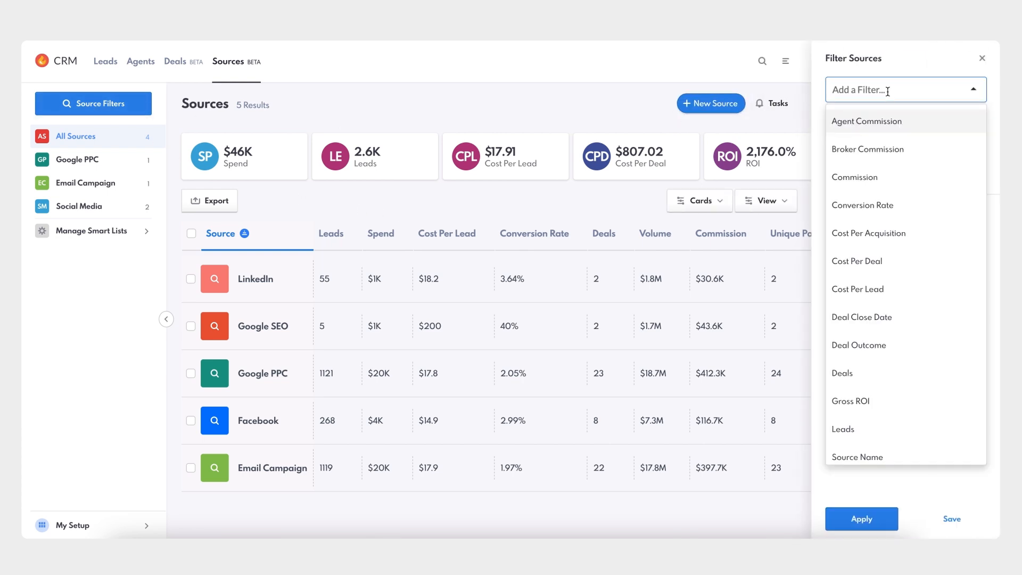
pyautogui.click(887, 206)
pyautogui.click(876, 263)
pyautogui.write('1')
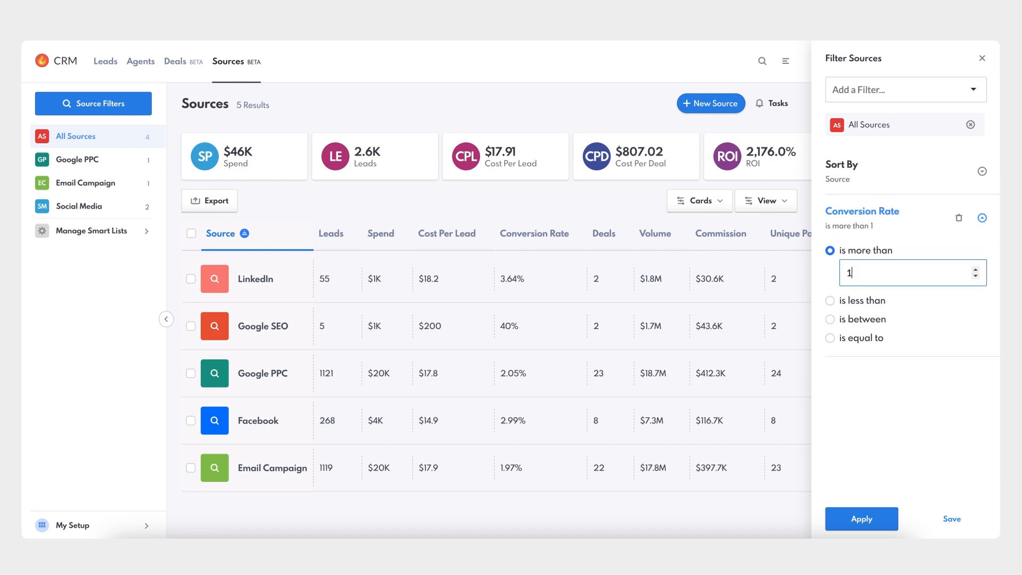
pyautogui.click(941, 148)
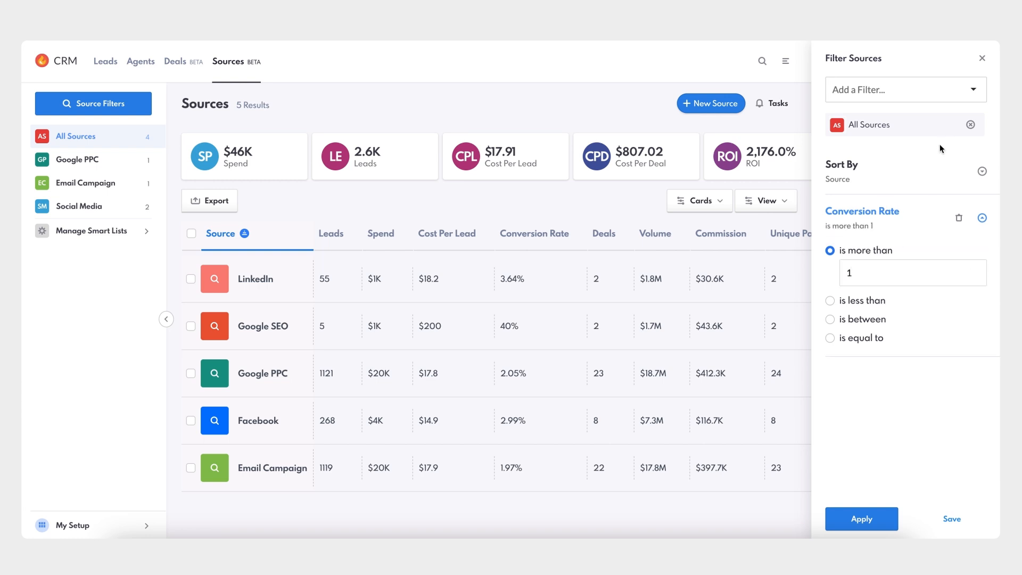
# Add a filter for a cost per lead of less than 20 and apply the filters to the sources list.
pyautogui.click(949, 91)
pyautogui.click(884, 294)
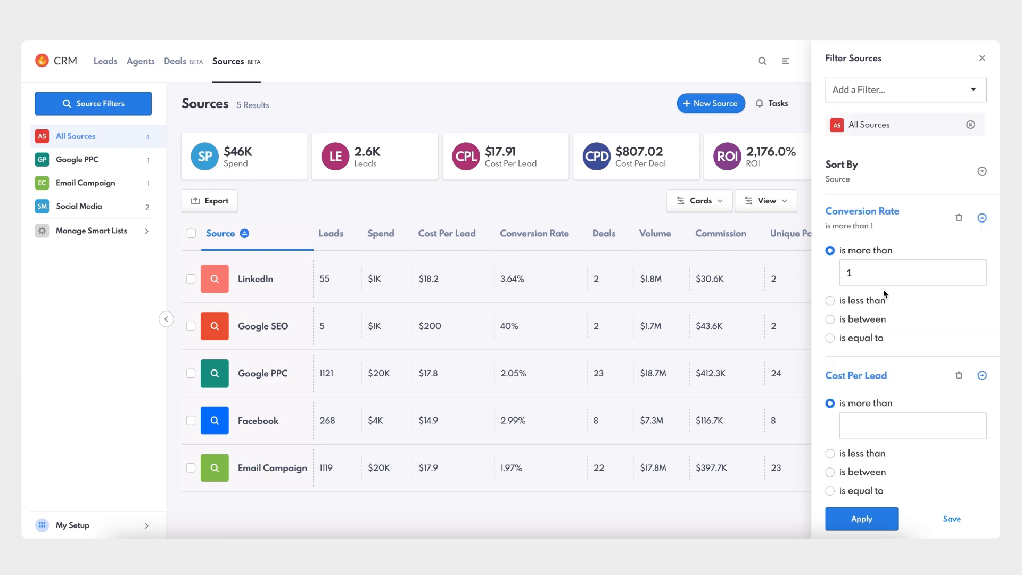
pyautogui.click(863, 454)
pyautogui.click(874, 446)
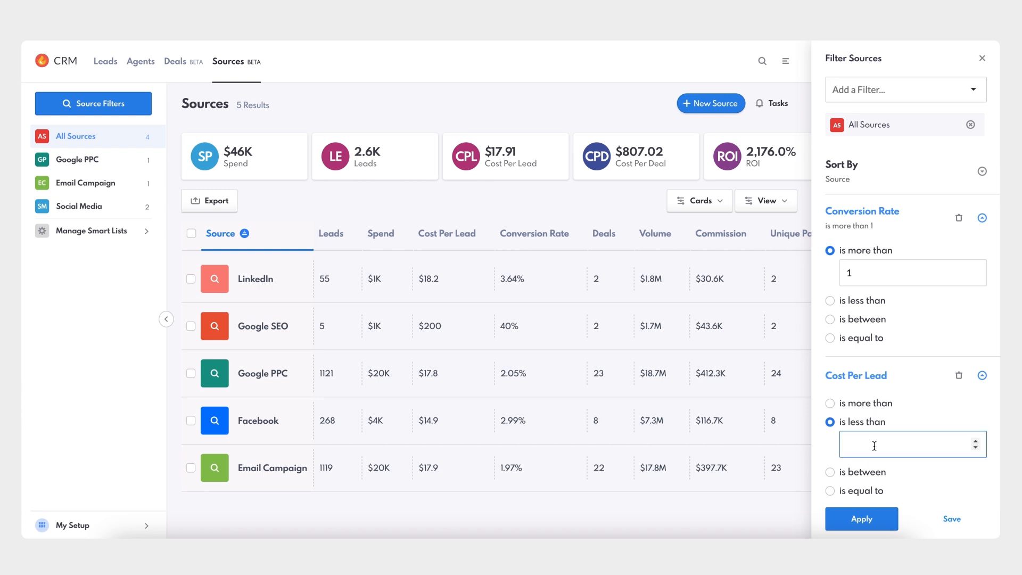
pyautogui.write('20')
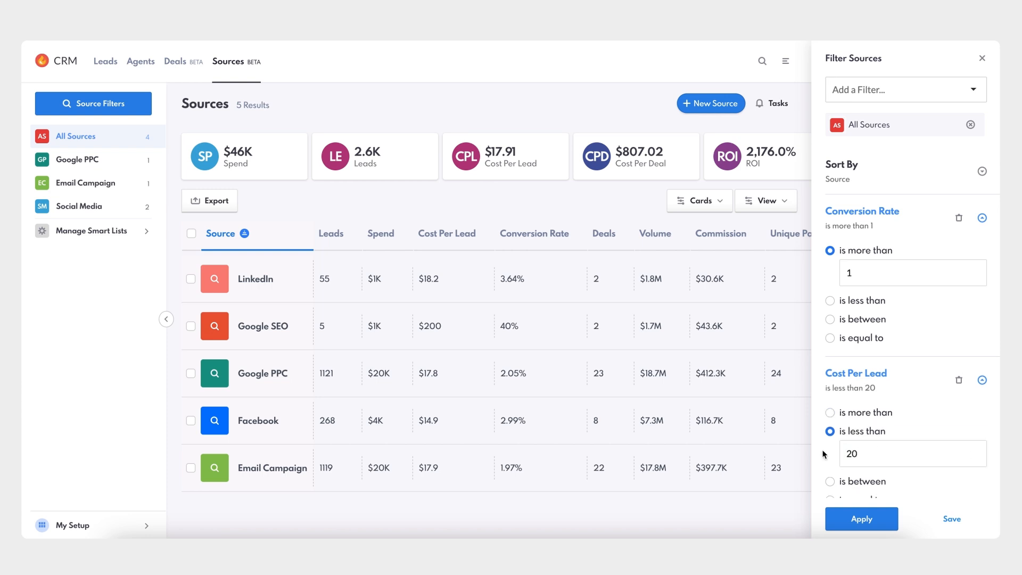
pyautogui.click(862, 519)
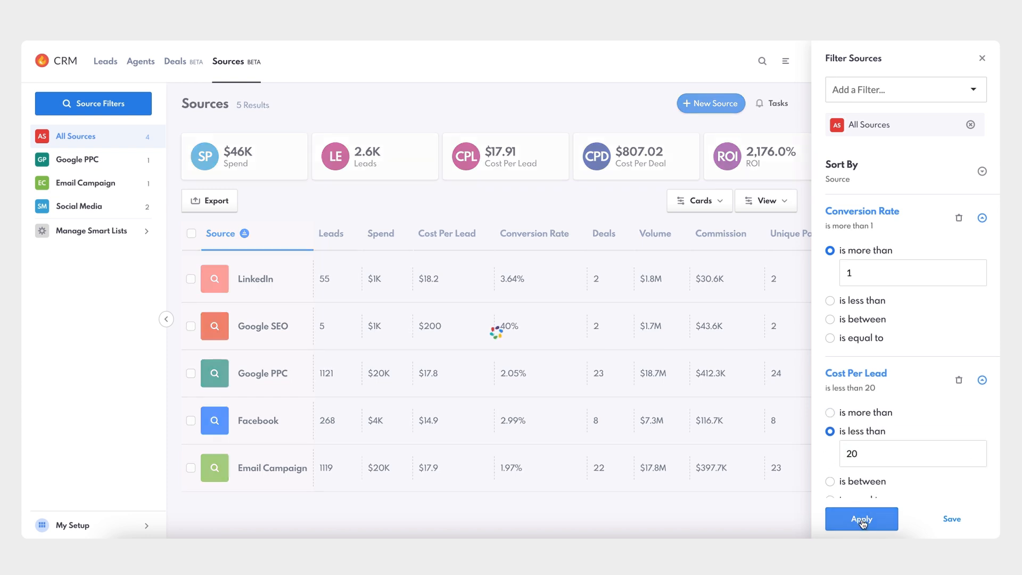
pyautogui.click(983, 58)
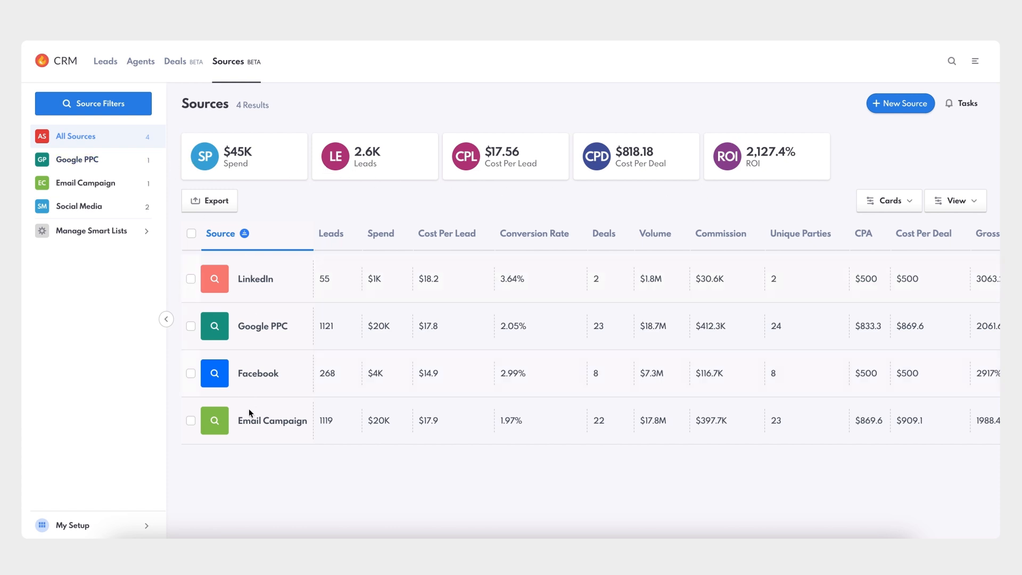
# View the Google PPC, Email Campaign and Social Media smart lists, and return to All Sources.
pyautogui.click(92, 166)
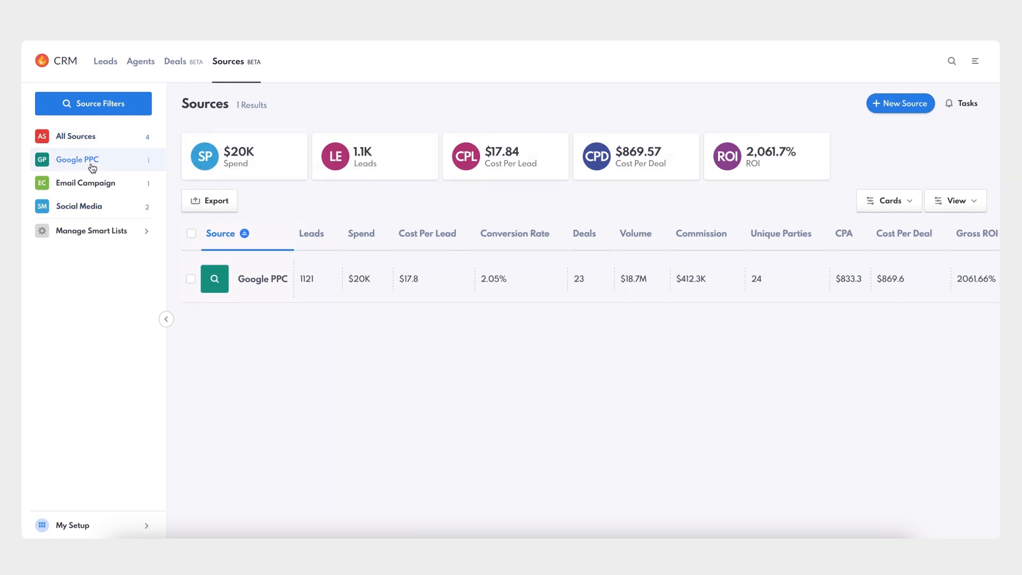
pyautogui.click(92, 186)
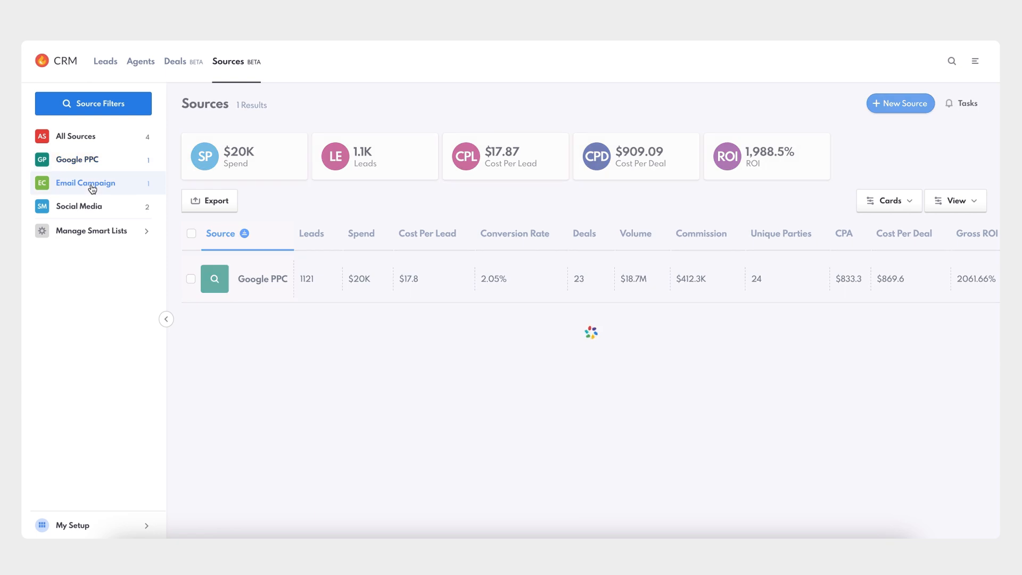
pyautogui.click(90, 207)
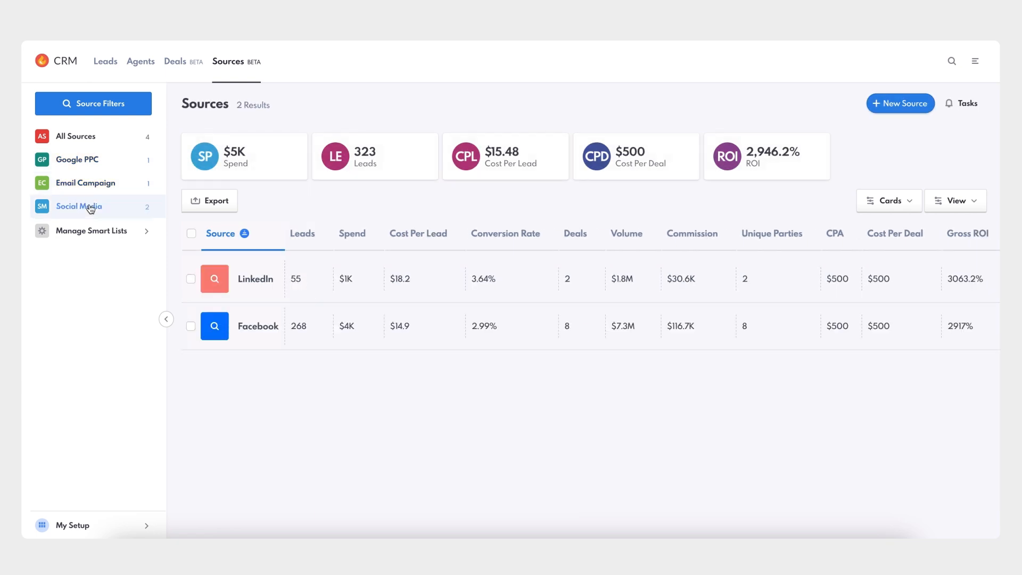
pyautogui.click(87, 139)
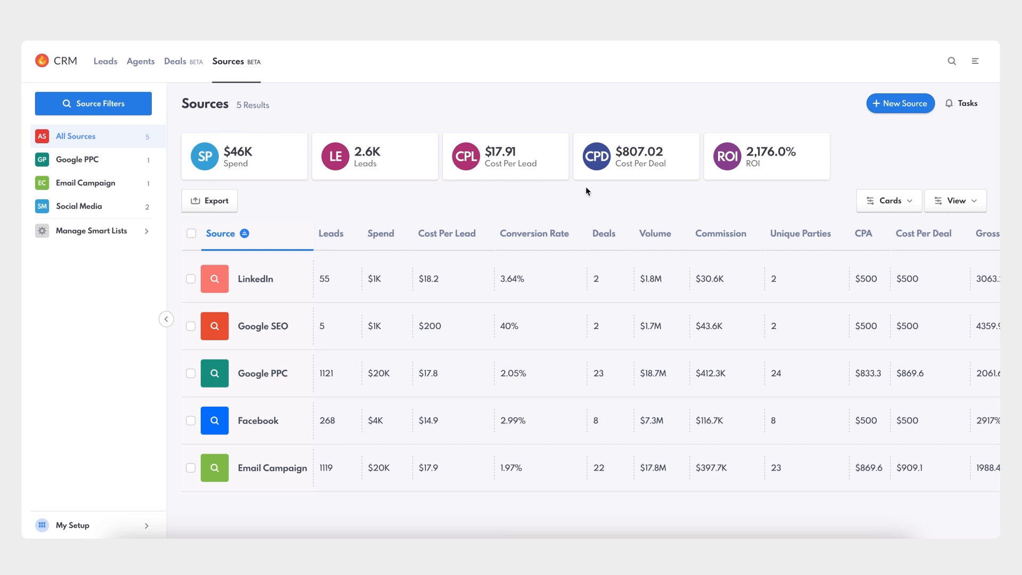
# Create a new card deck for the sources page with Spend, Leads, Deals, Cost Per Deal and ROI cards.
pyautogui.click(909, 208)
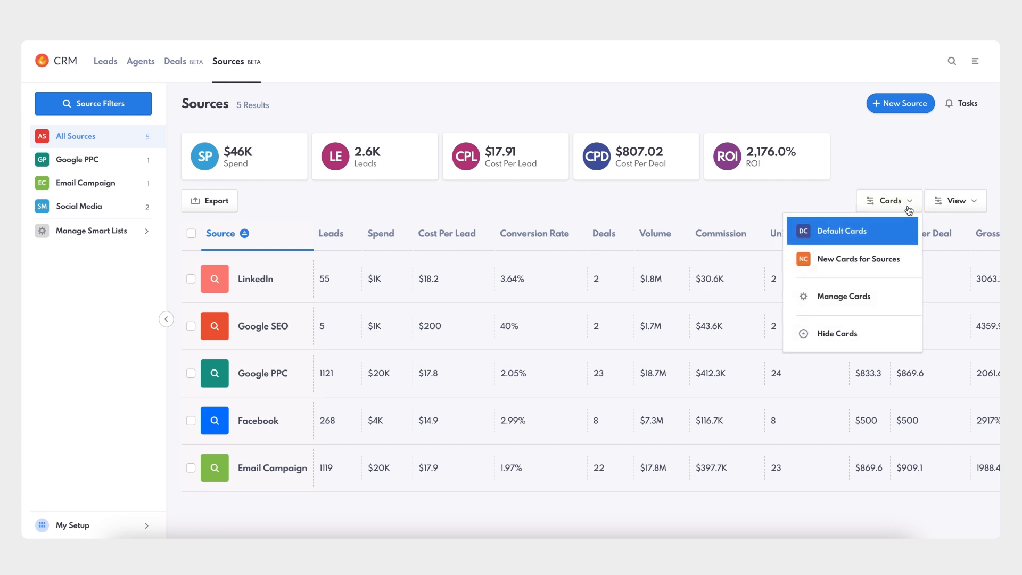
pyautogui.click(866, 299)
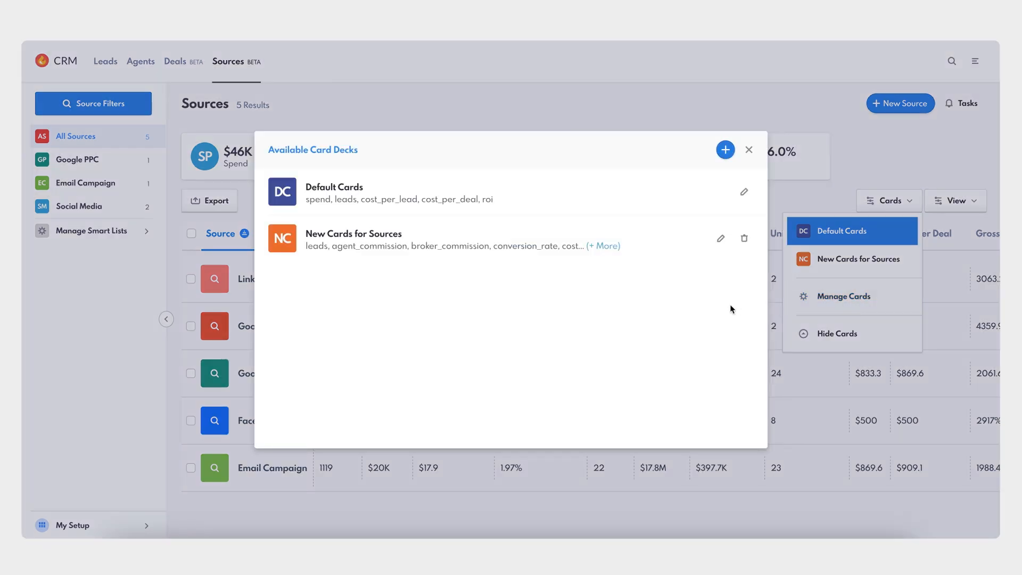
pyautogui.click(725, 150)
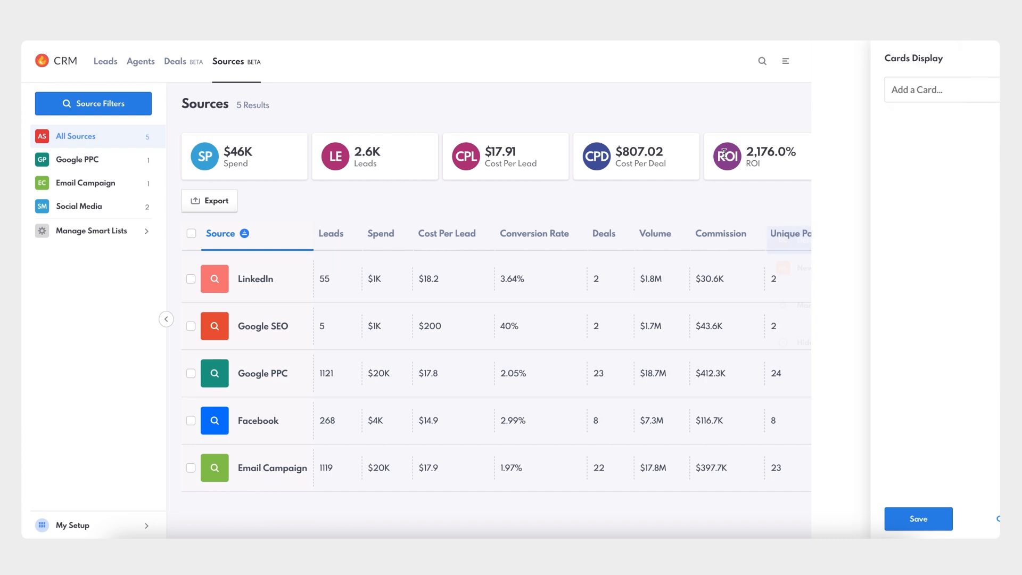
pyautogui.click(922, 94)
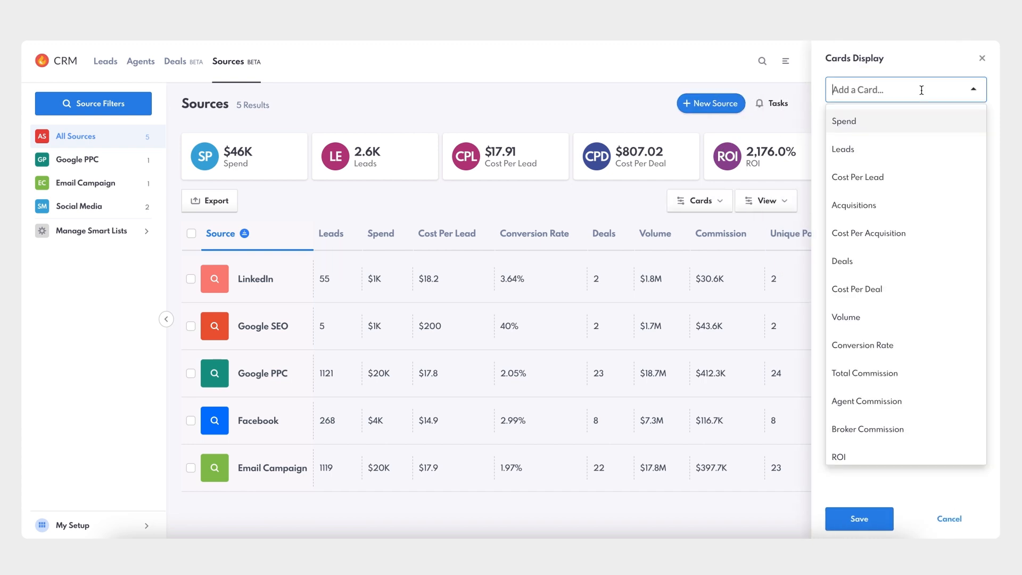
pyautogui.click(915, 120)
pyautogui.click(924, 95)
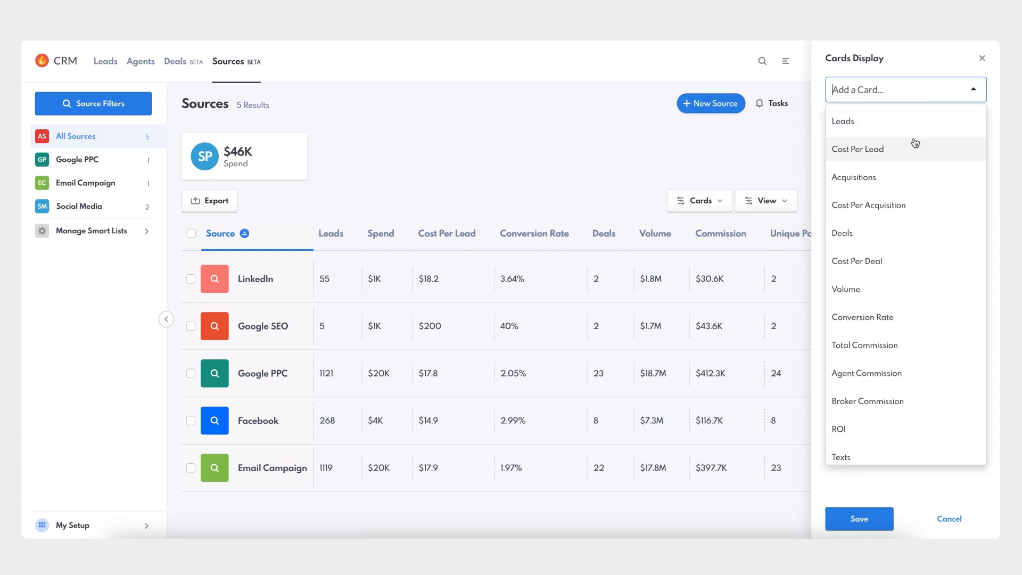
pyautogui.click(921, 120)
pyautogui.click(924, 98)
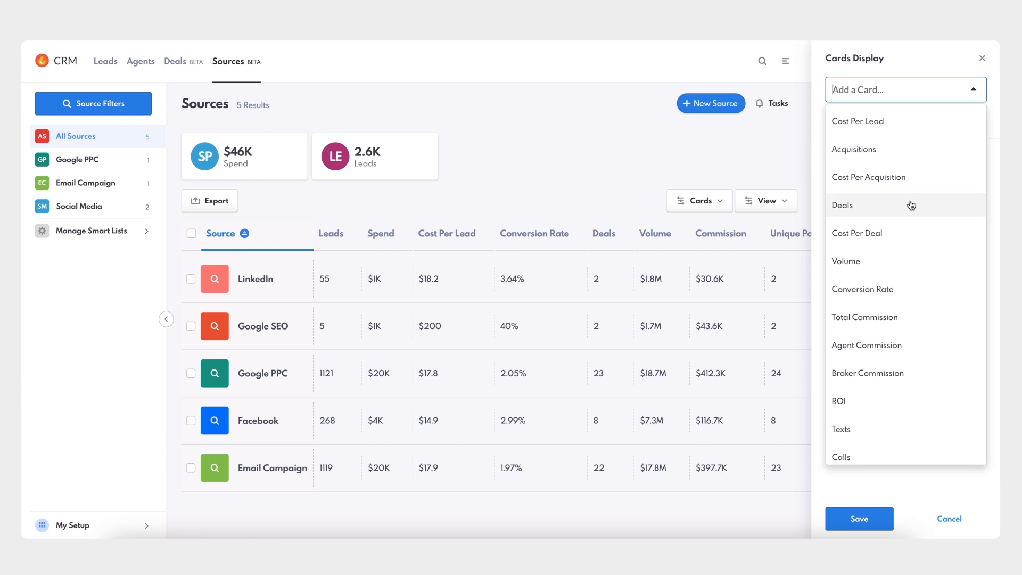
pyautogui.click(910, 202)
pyautogui.click(925, 90)
pyautogui.click(900, 205)
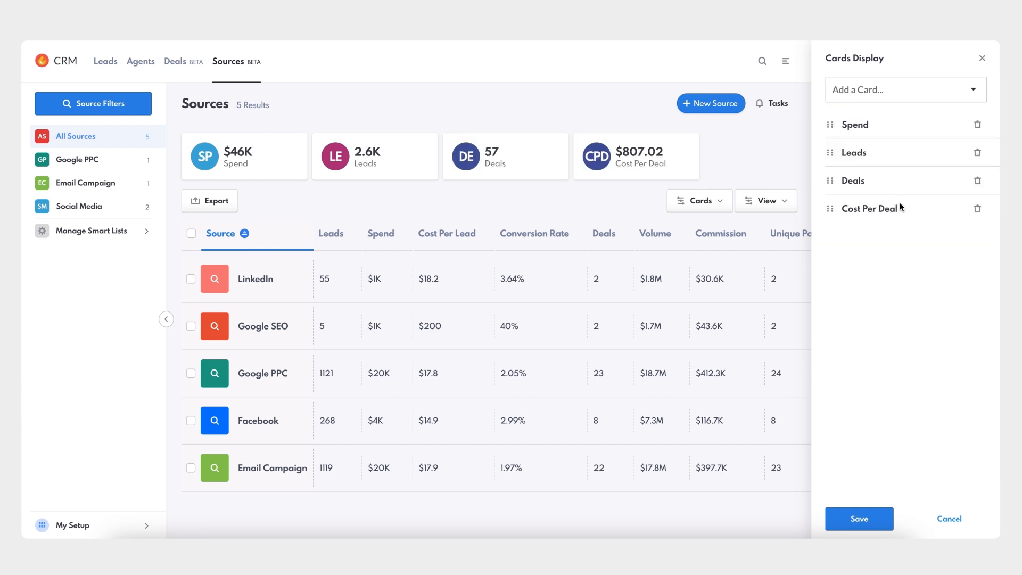
pyautogui.click(931, 101)
pyautogui.click(897, 345)
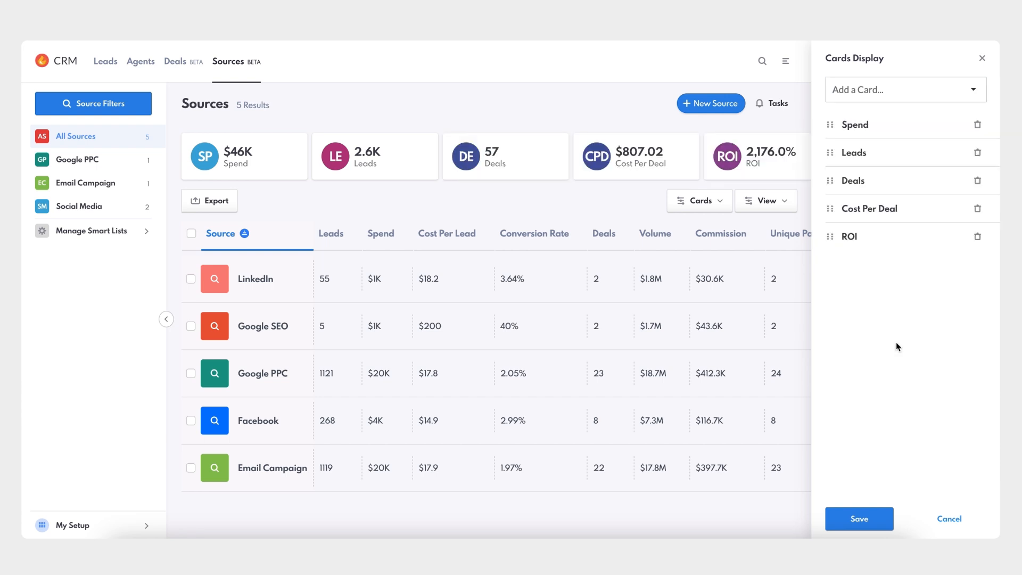
# Save the card deck under the layout name "New Card Layout for Sources".
pyautogui.click(858, 519)
pyautogui.click(561, 289)
pyautogui.write('New C')
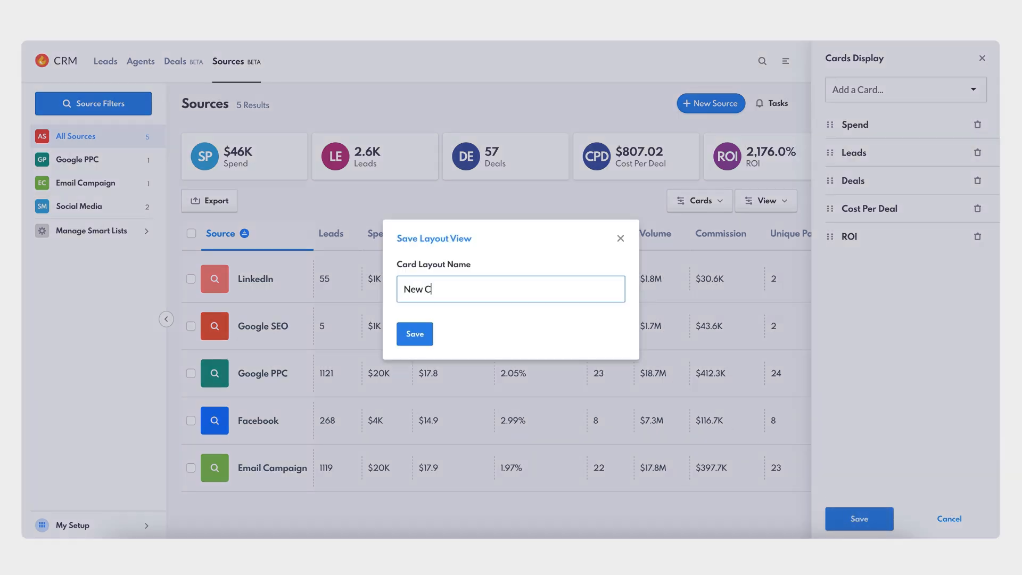
pyautogui.write('ard Layout for Sources')
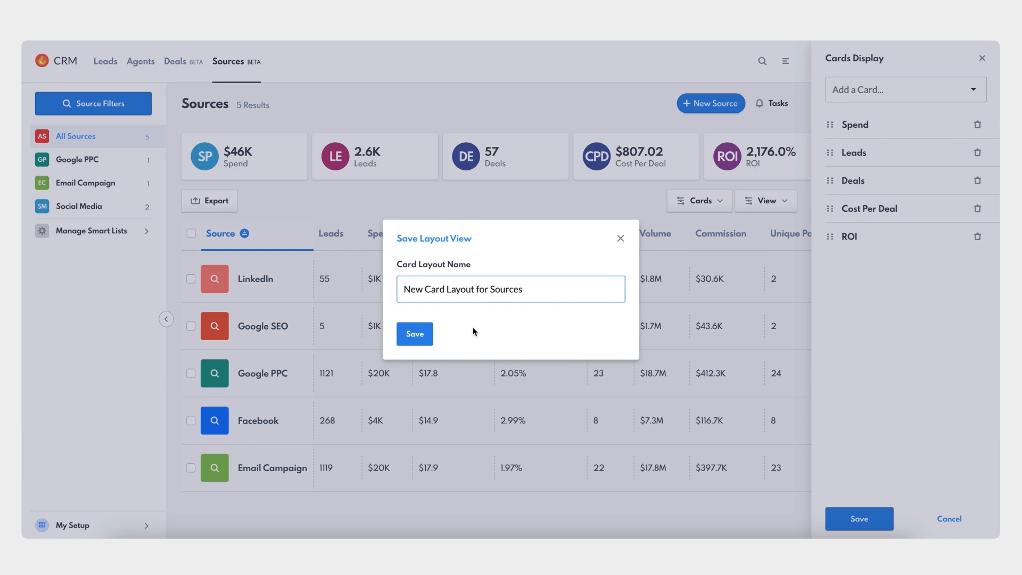
pyautogui.click(424, 339)
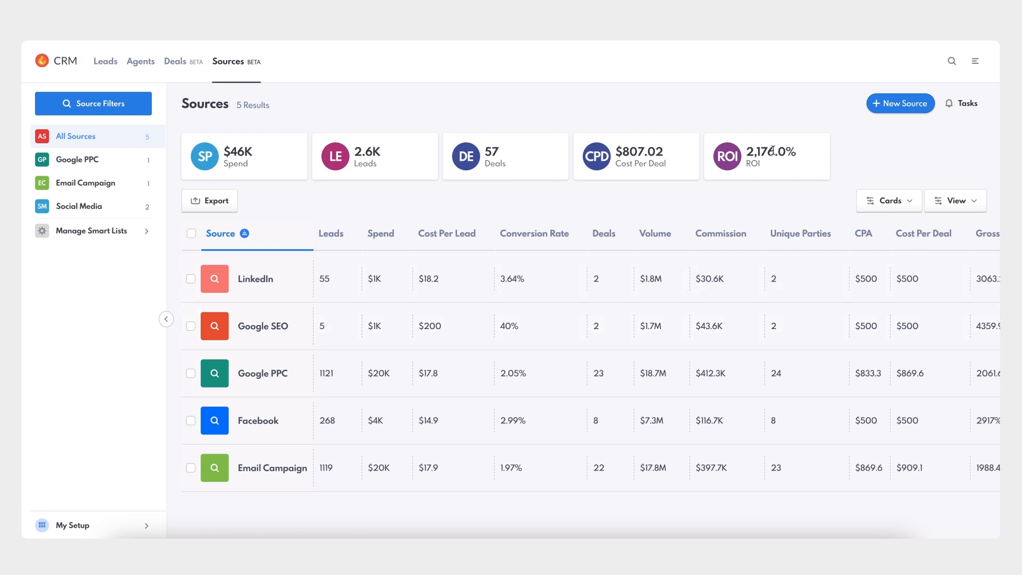
# Switch to the Company area and open the permissions of the first agent below the Marketing Admin.
pyautogui.click(973, 63)
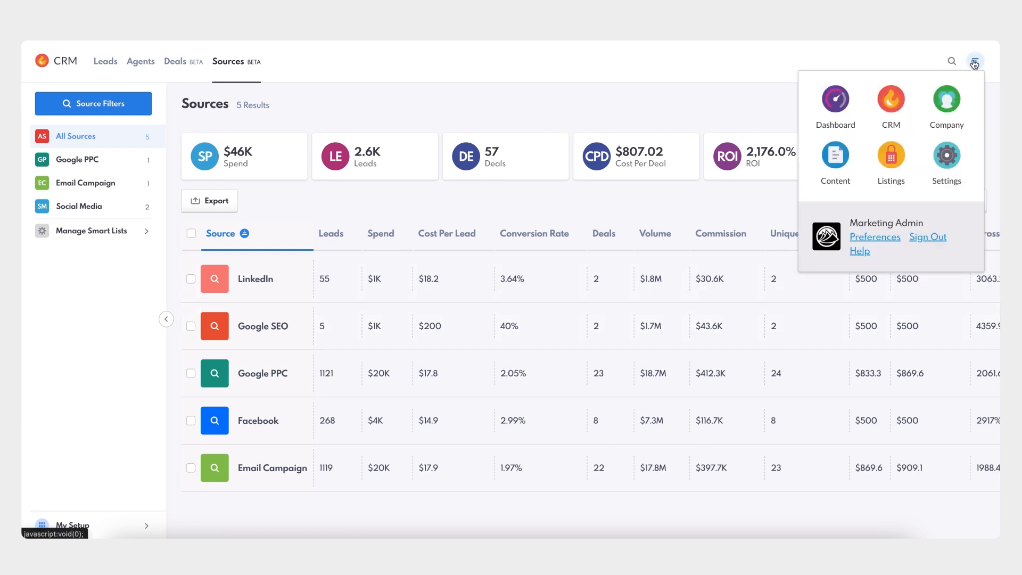
pyautogui.click(947, 110)
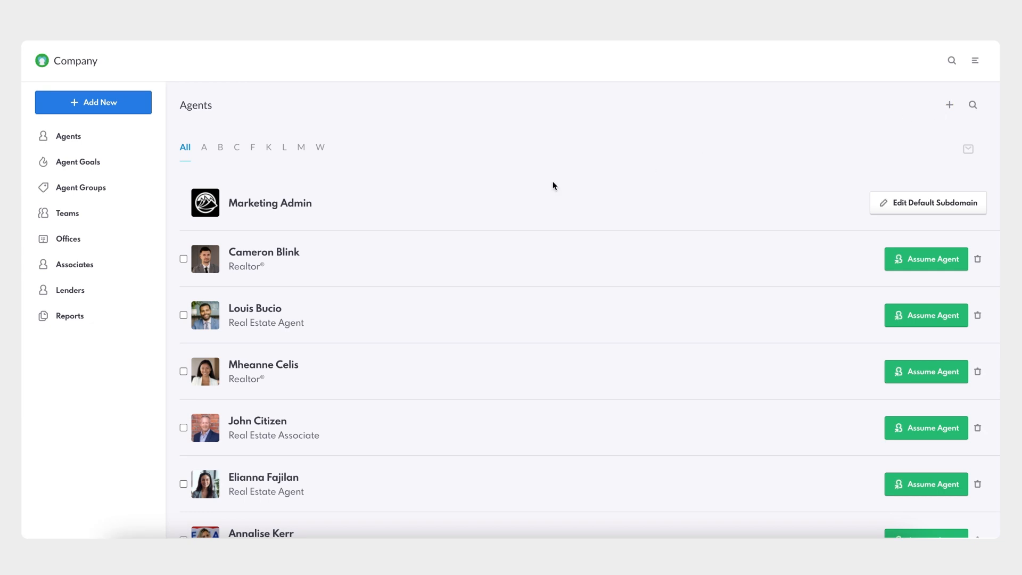
pyautogui.click(290, 259)
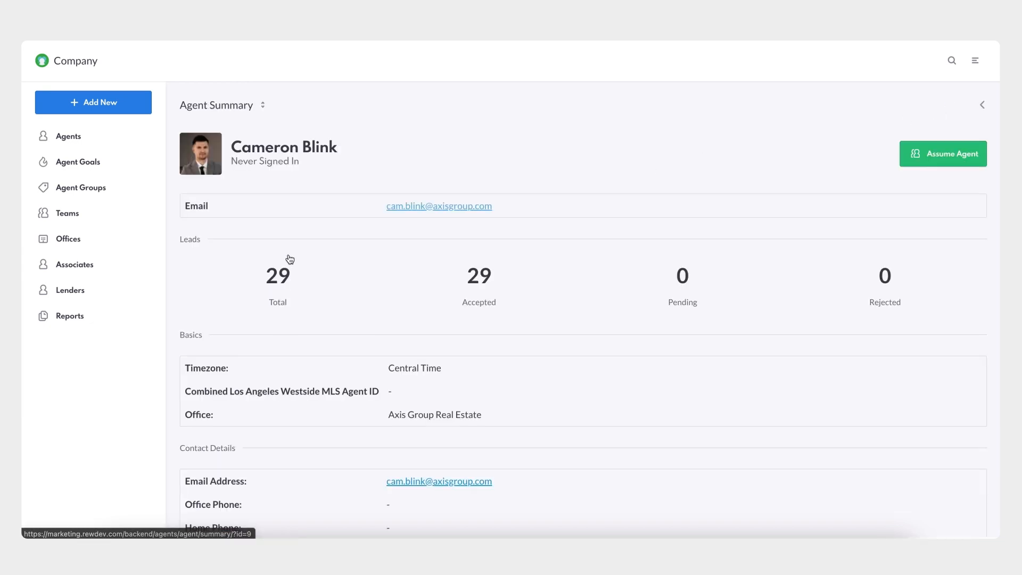
pyautogui.click(263, 109)
pyautogui.click(236, 272)
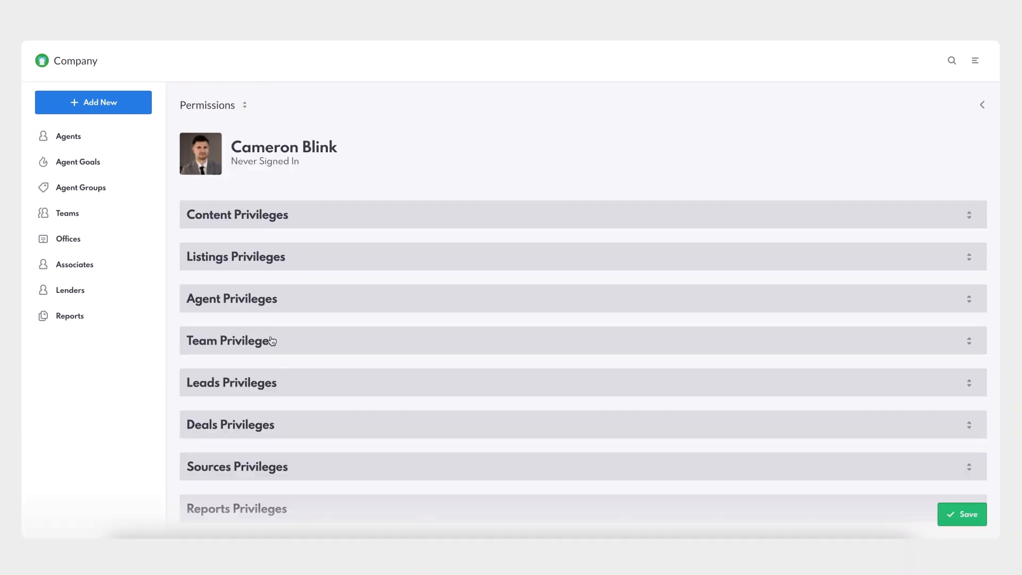
# Grant the agent the View All Sources, Add & Edit Sources and Delete Sources privileges and save the permissions.
pyautogui.scroll(-3, 281, 358)
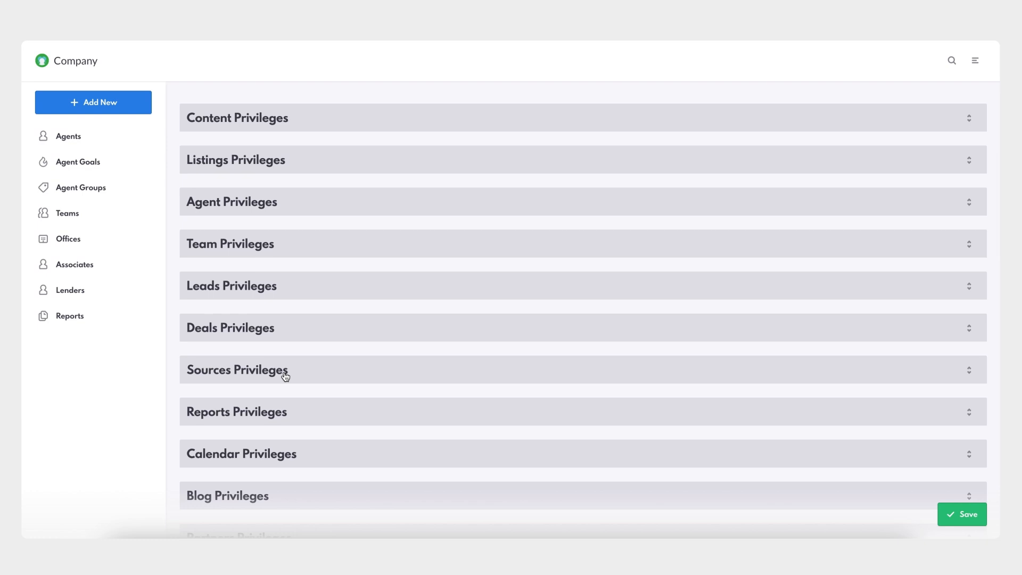
pyautogui.click(286, 376)
pyautogui.scroll(-3, 285, 376)
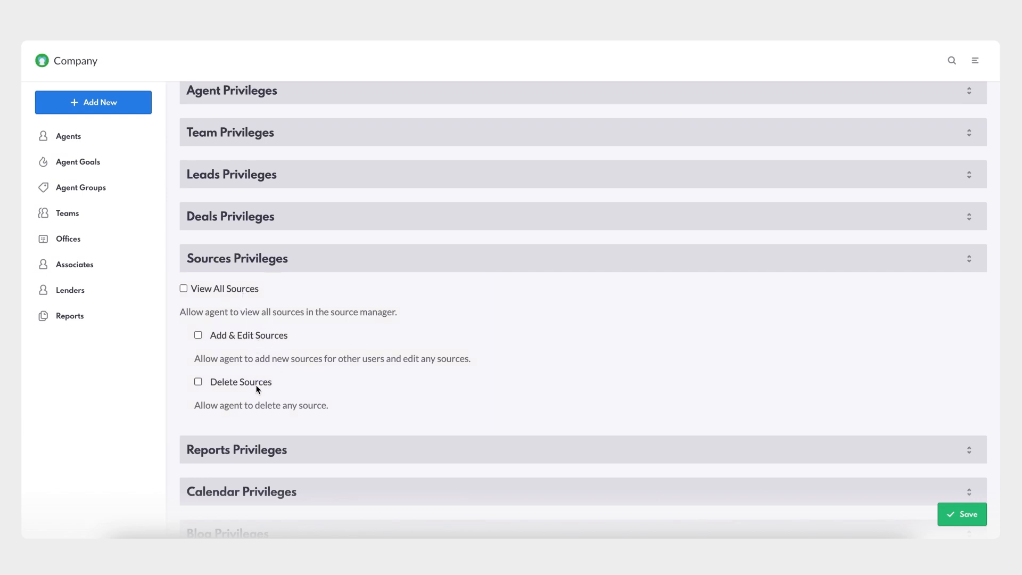
pyautogui.click(184, 288)
pyautogui.click(198, 336)
pyautogui.click(198, 382)
pyautogui.click(958, 515)
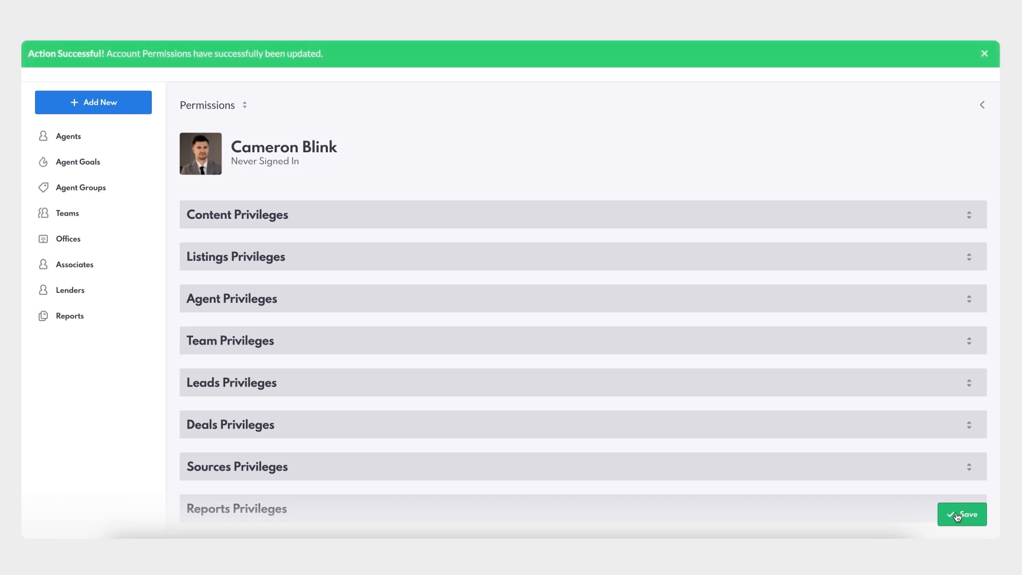